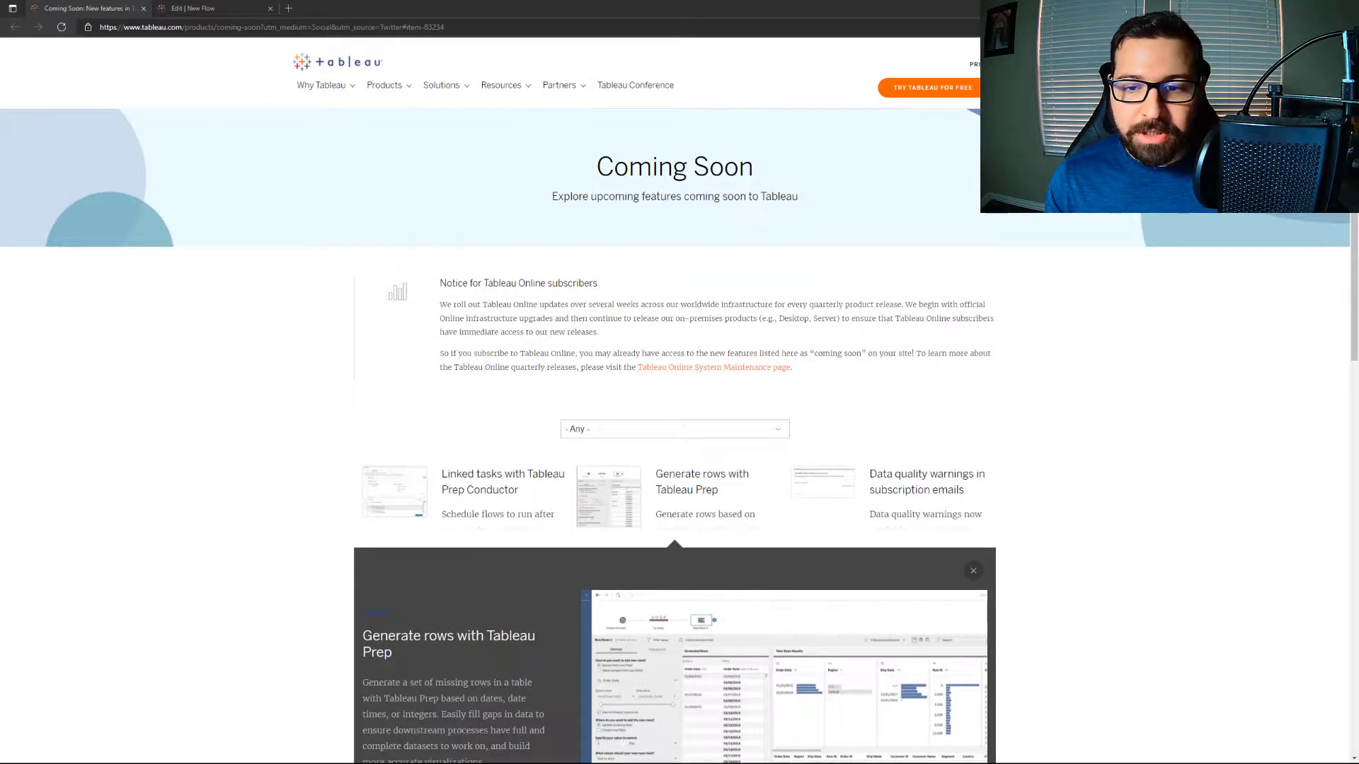
- Add the MOCK_DATA (11) table to the flow and follow it with a Clean step
scroll(1044, 458, down, 3)
scroll(1046, 457, down, 2)
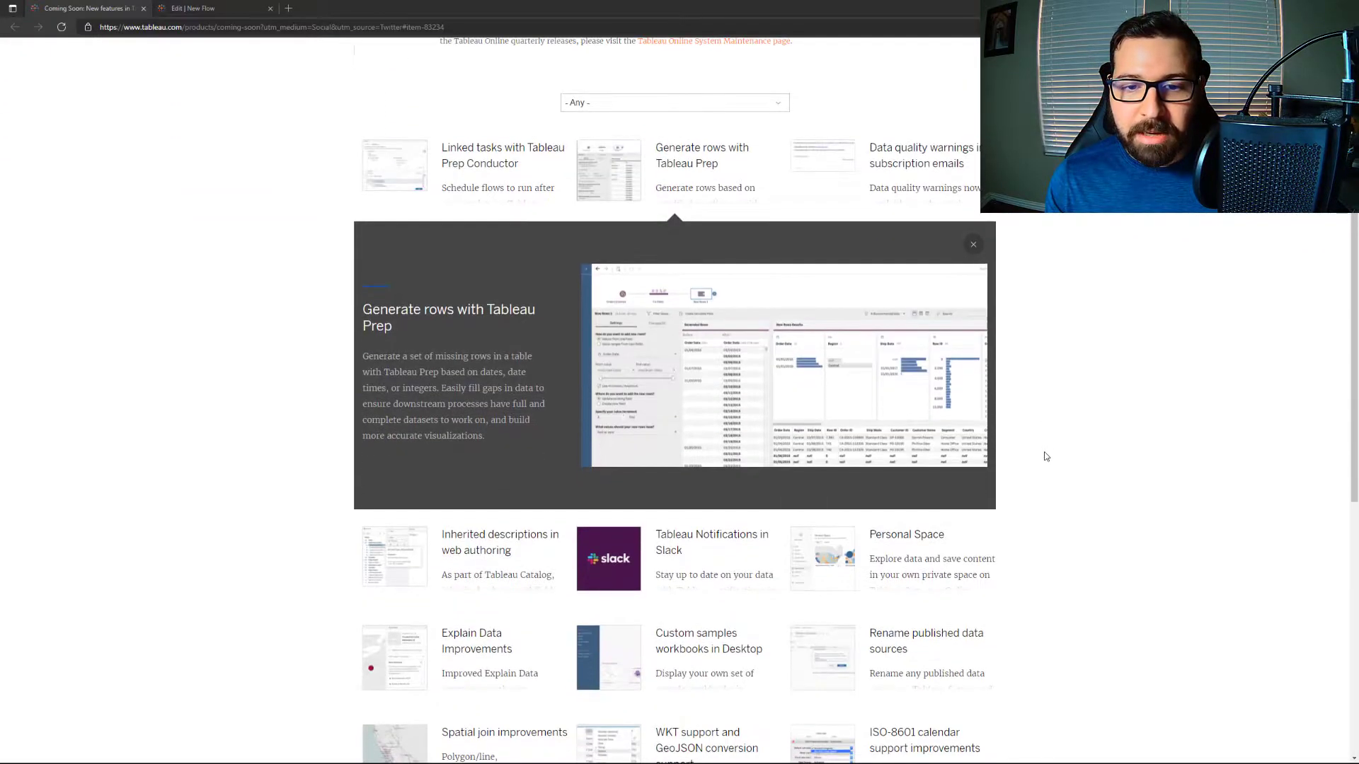
scroll(1046, 457, down, 5)
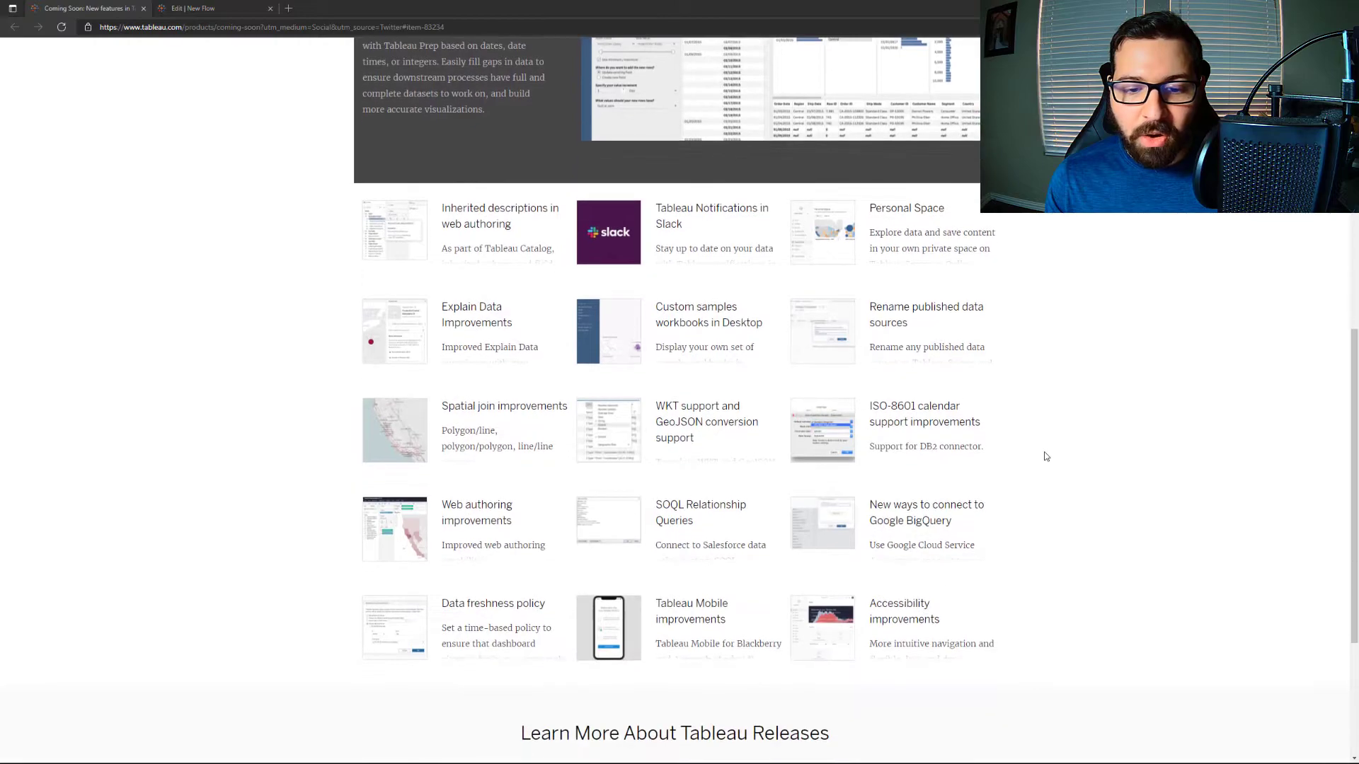
scroll(1046, 456, down, 1)
scroll(1046, 453, up, 7)
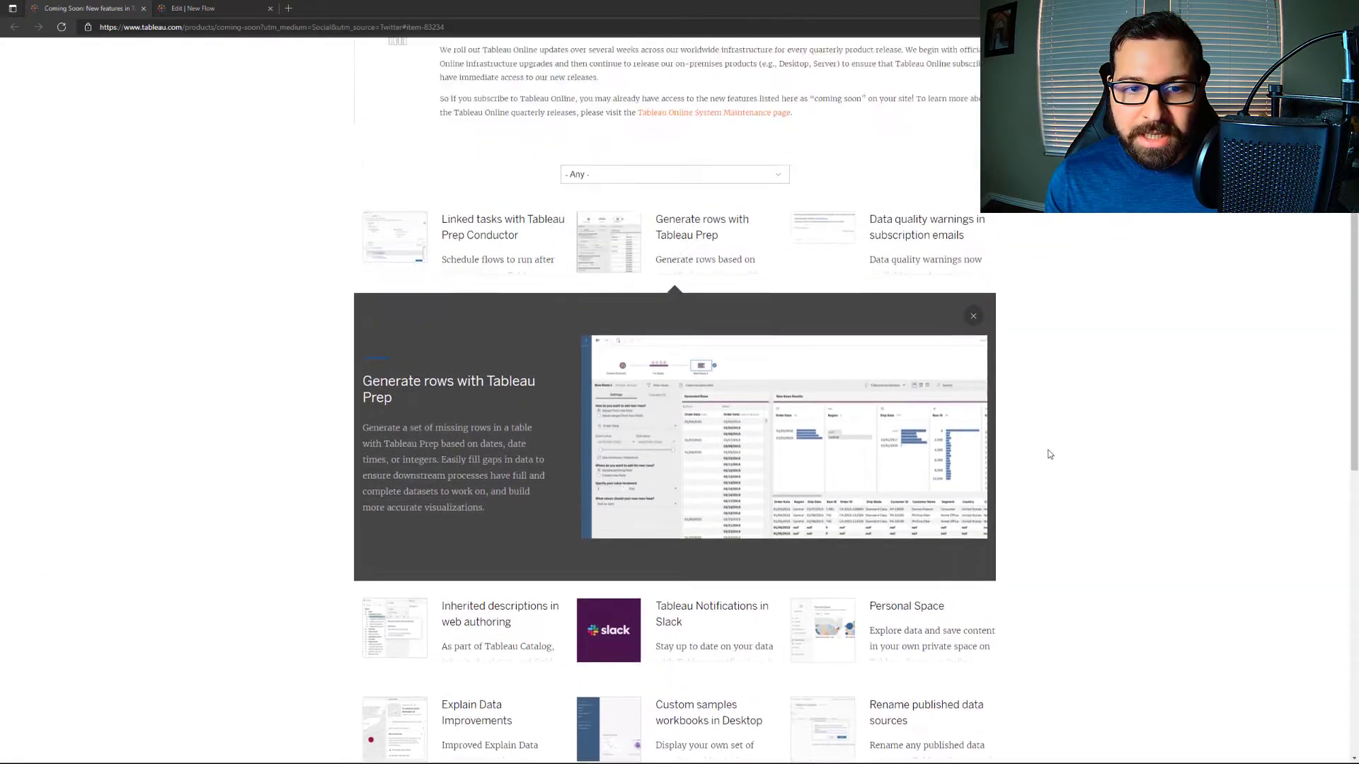
scroll(1049, 453, up, 3)
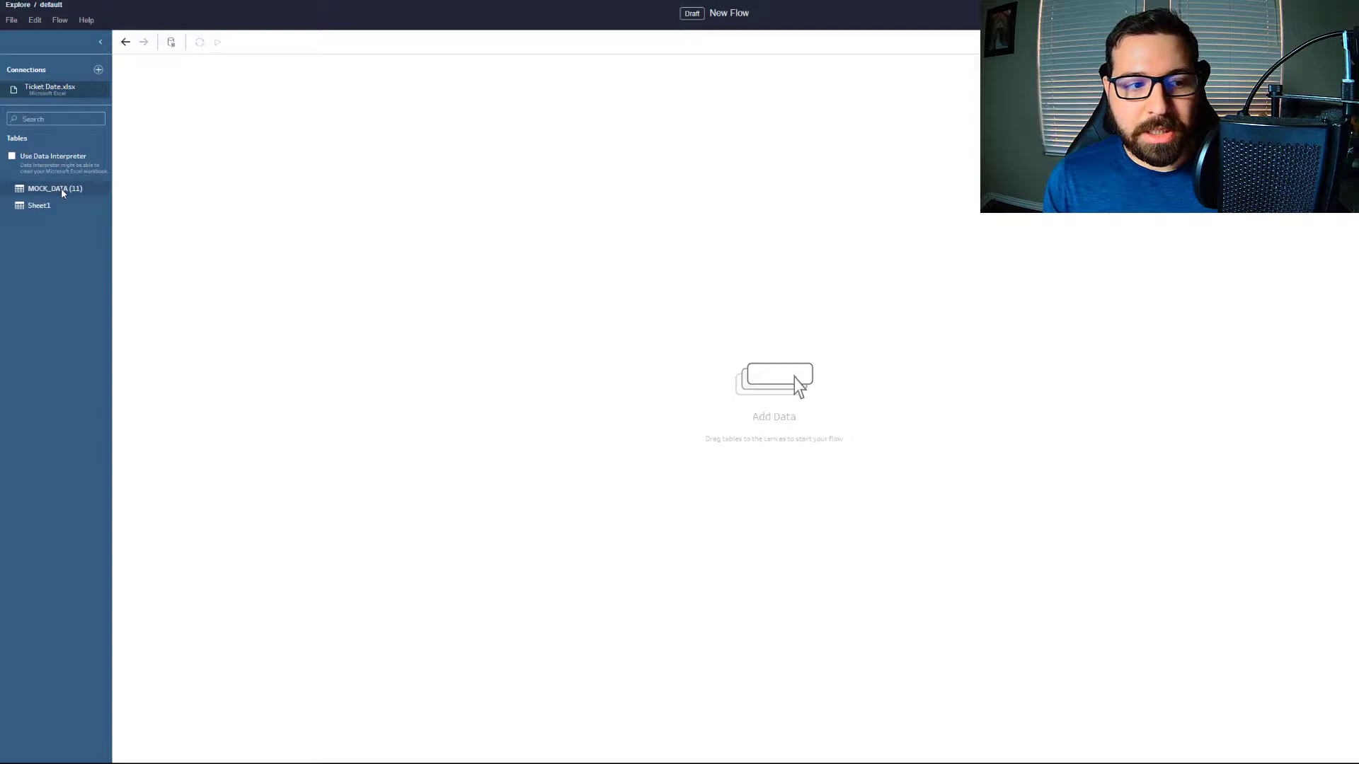
drag(61, 189, 196, 106)
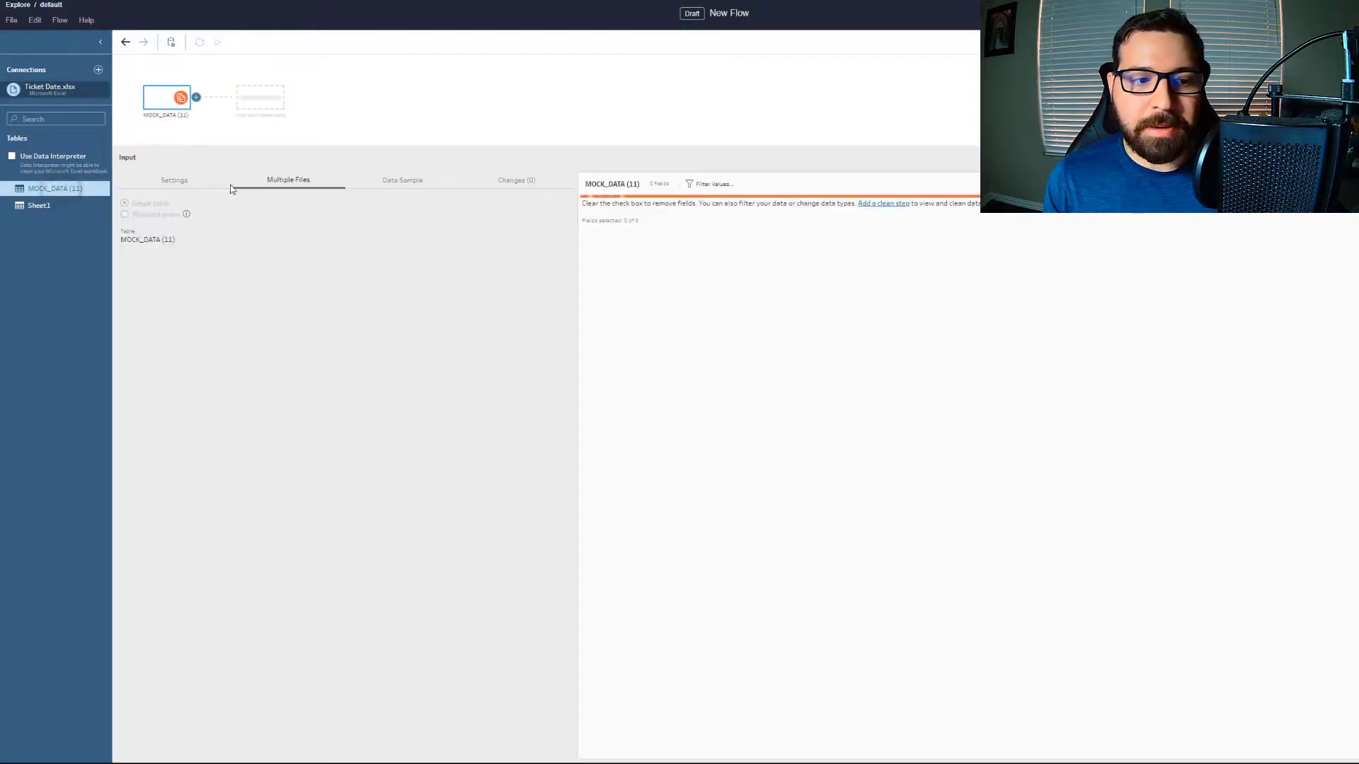
click(195, 98)
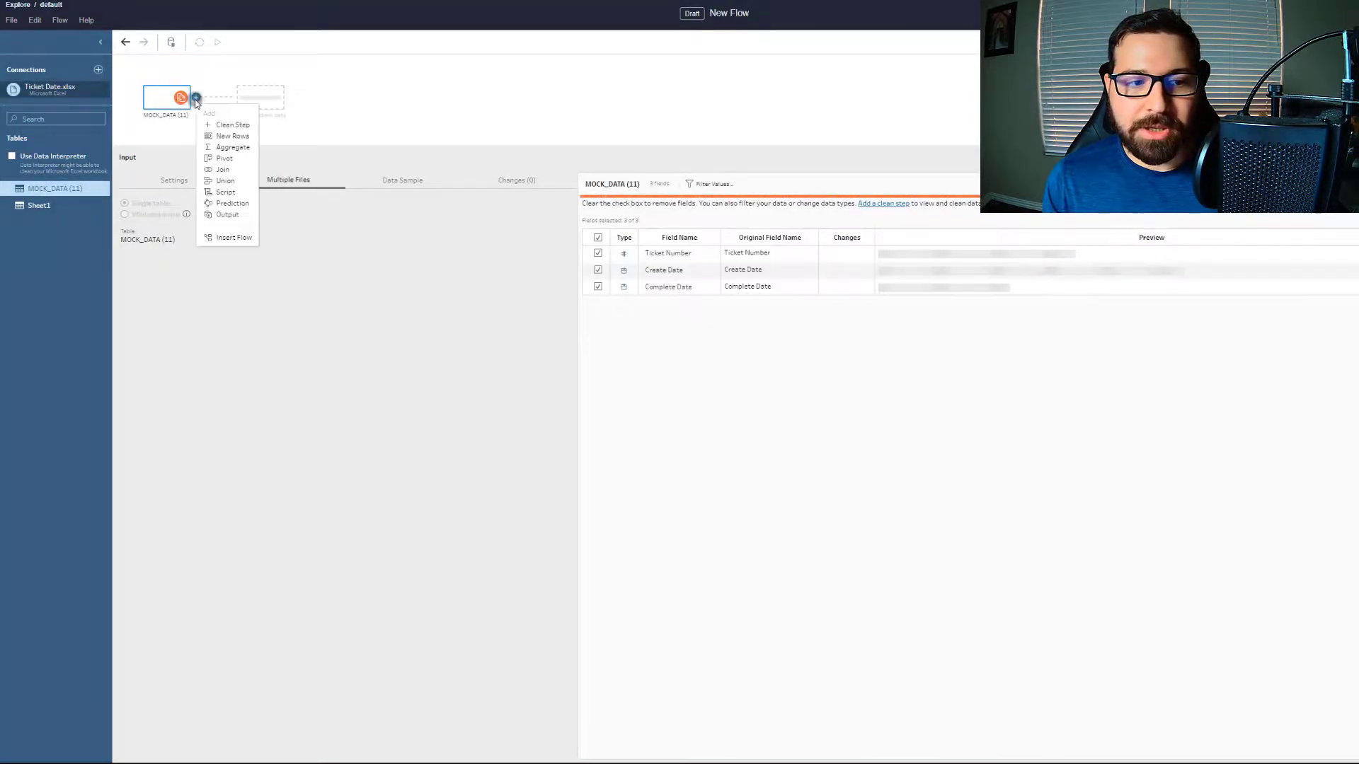
click(227, 126)
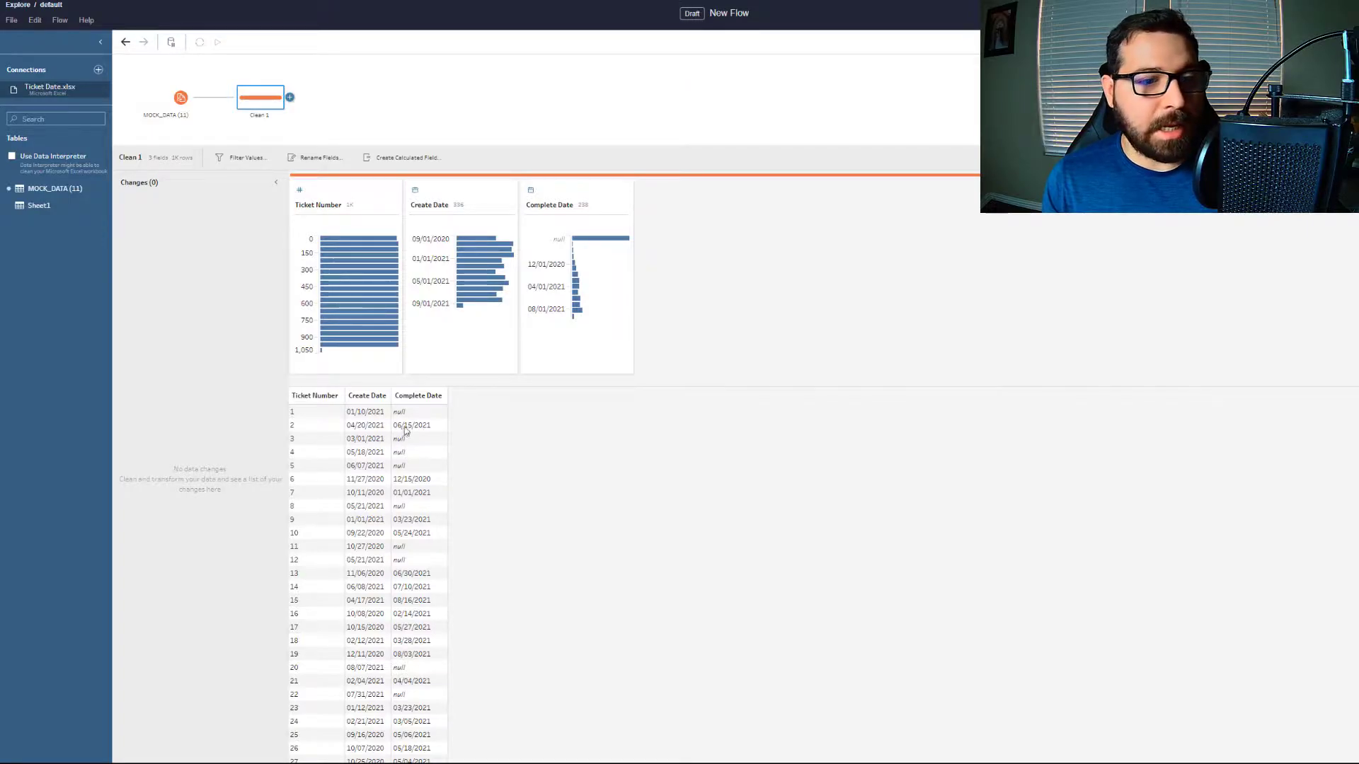
mouse_move(499, 262)
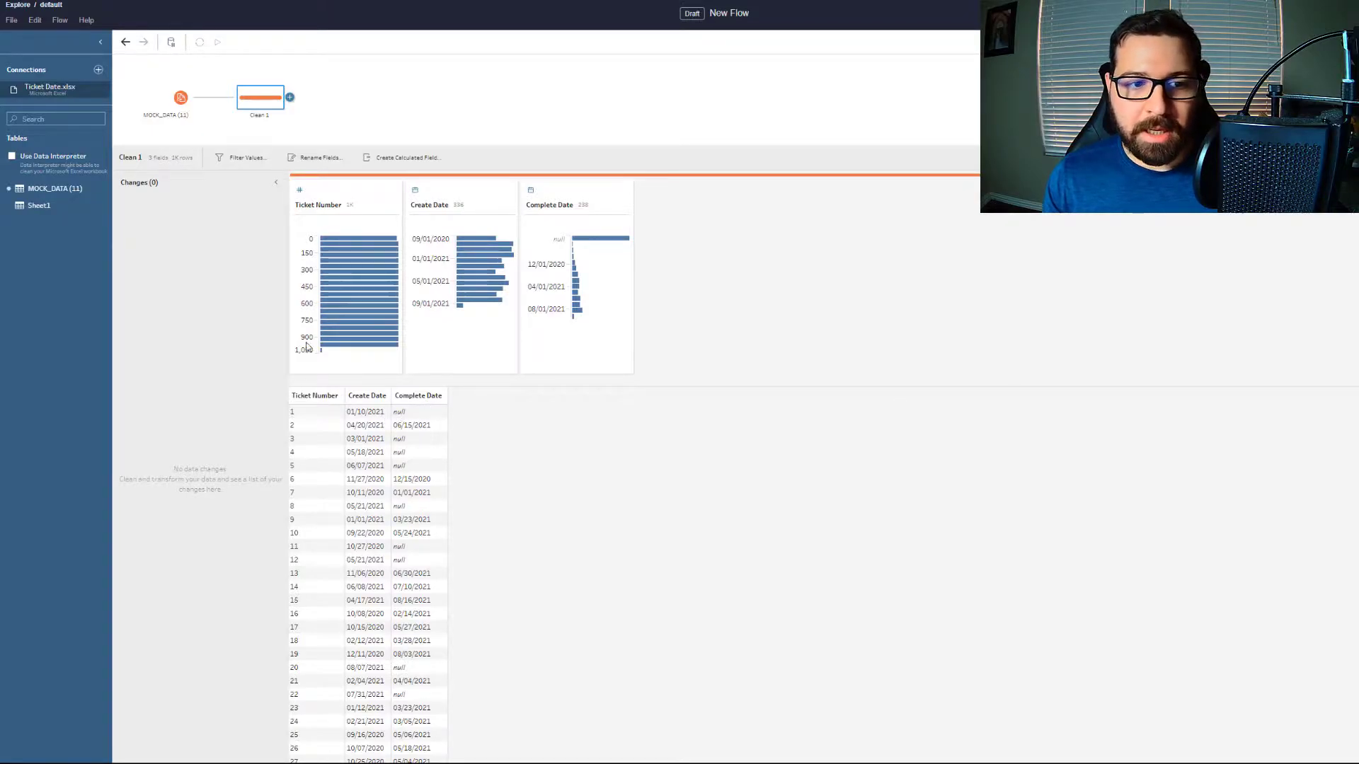
- Create Last Open Date as IF ISNULL([Complete Date]) THEN TODAY() ELSE [Complete Date] END, placed last
click(396, 158)
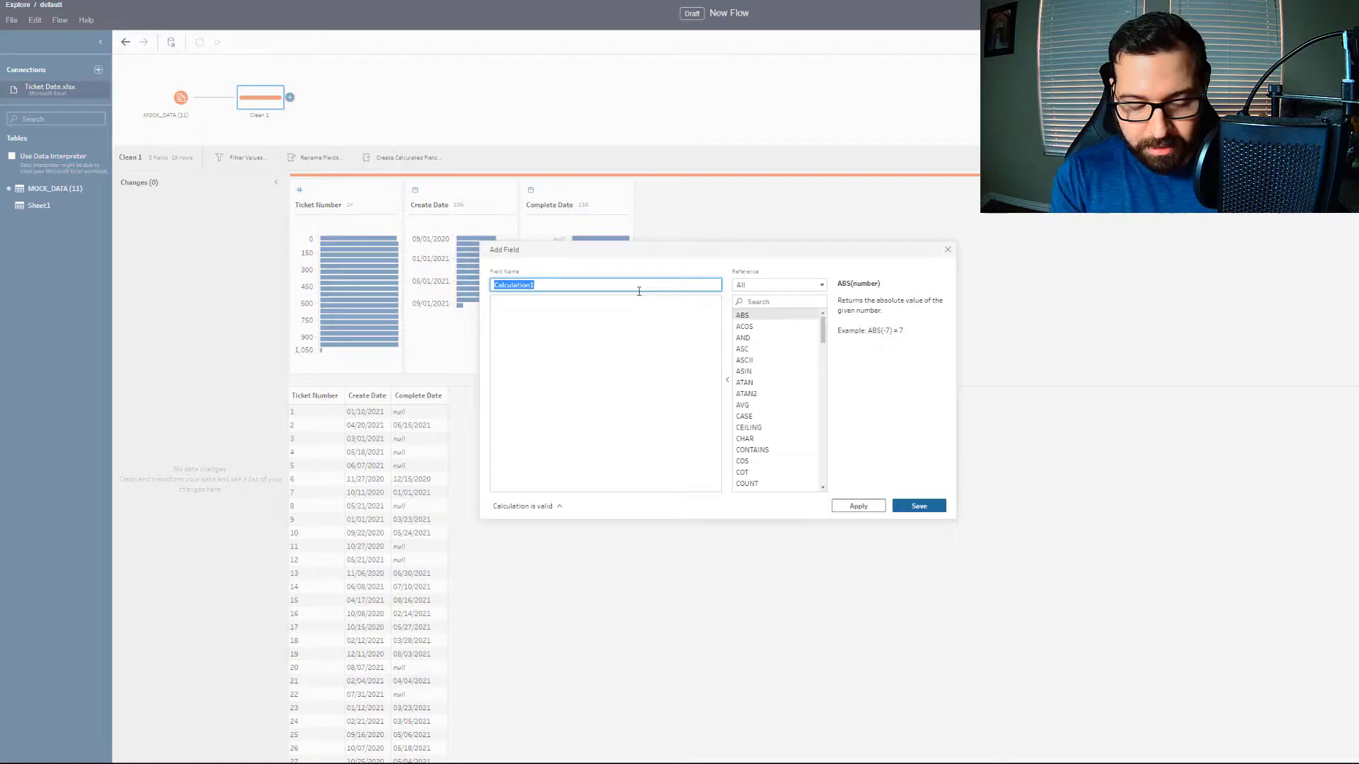
text(Last Open Da)
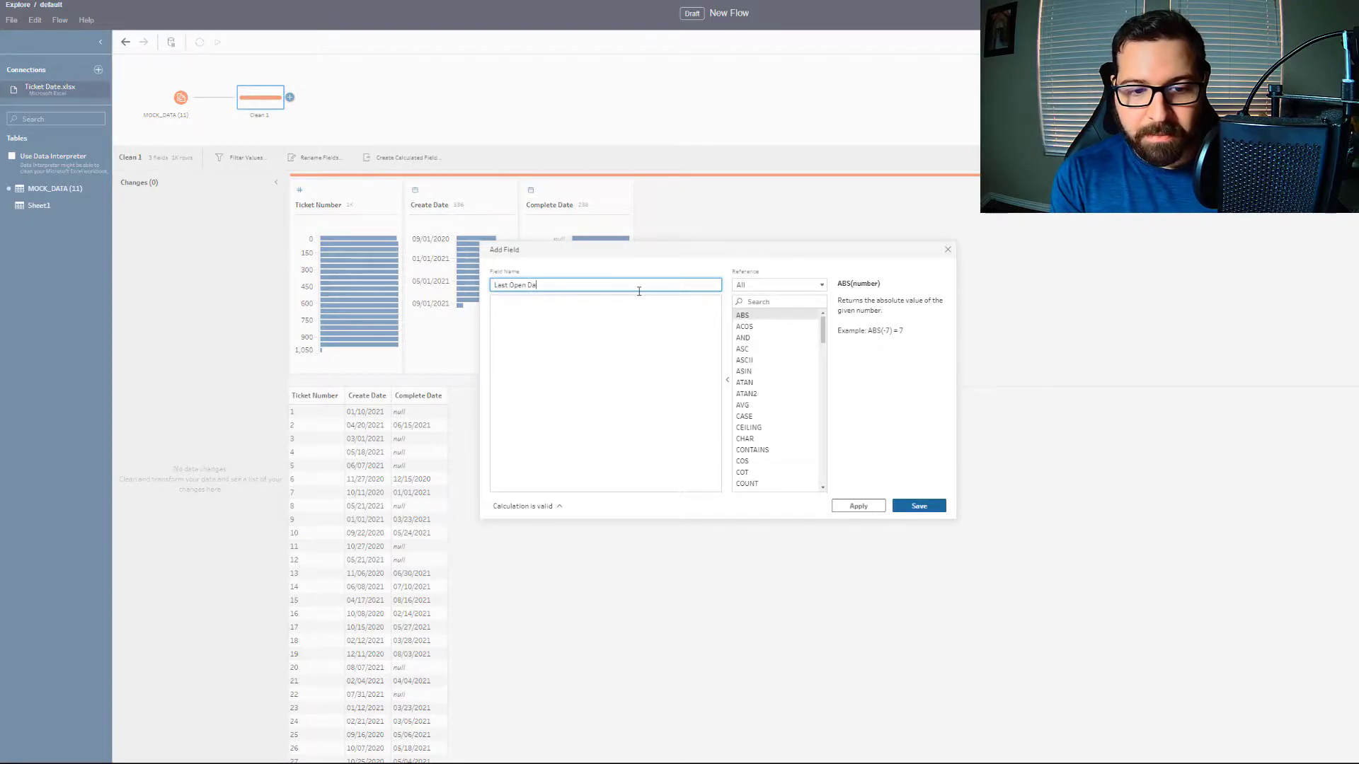
text(te)
key(Tab)
text(IF )
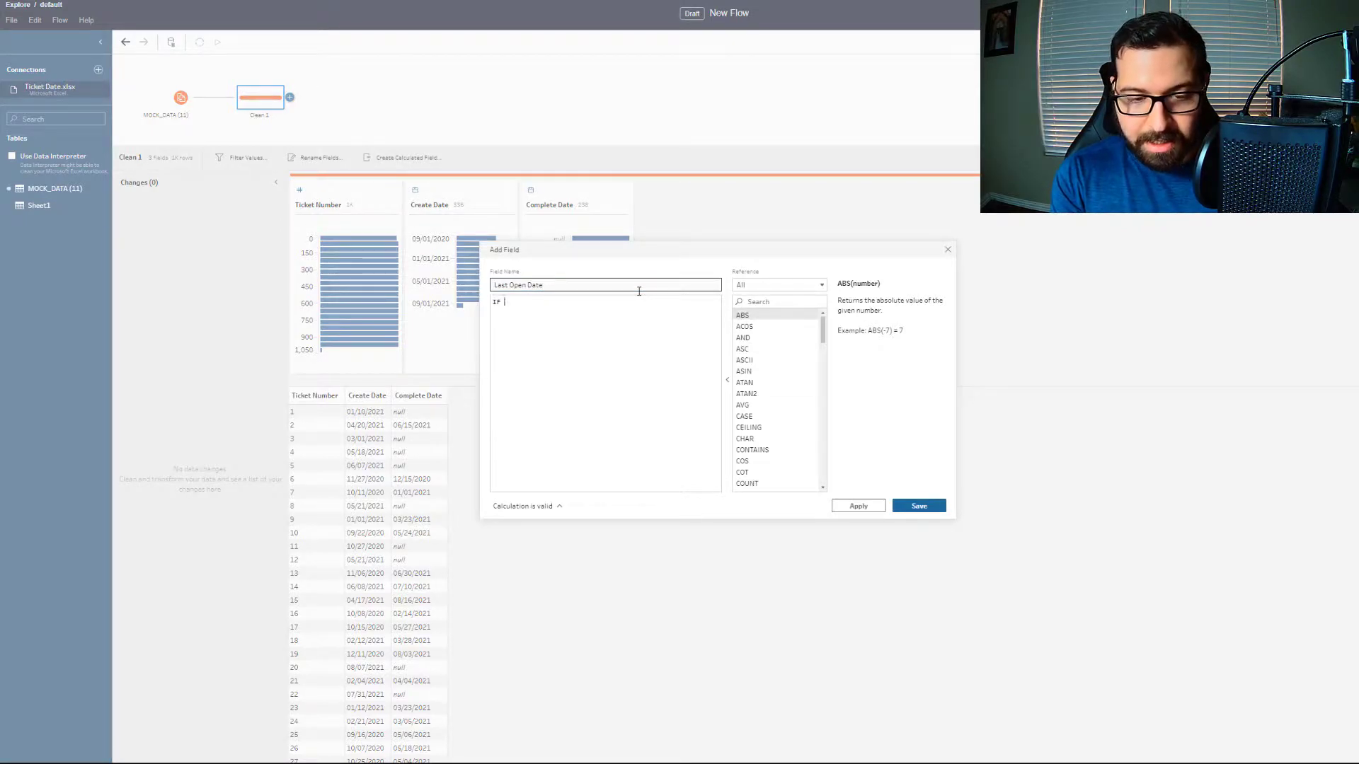
text(ISNULL([Complete Date]) )
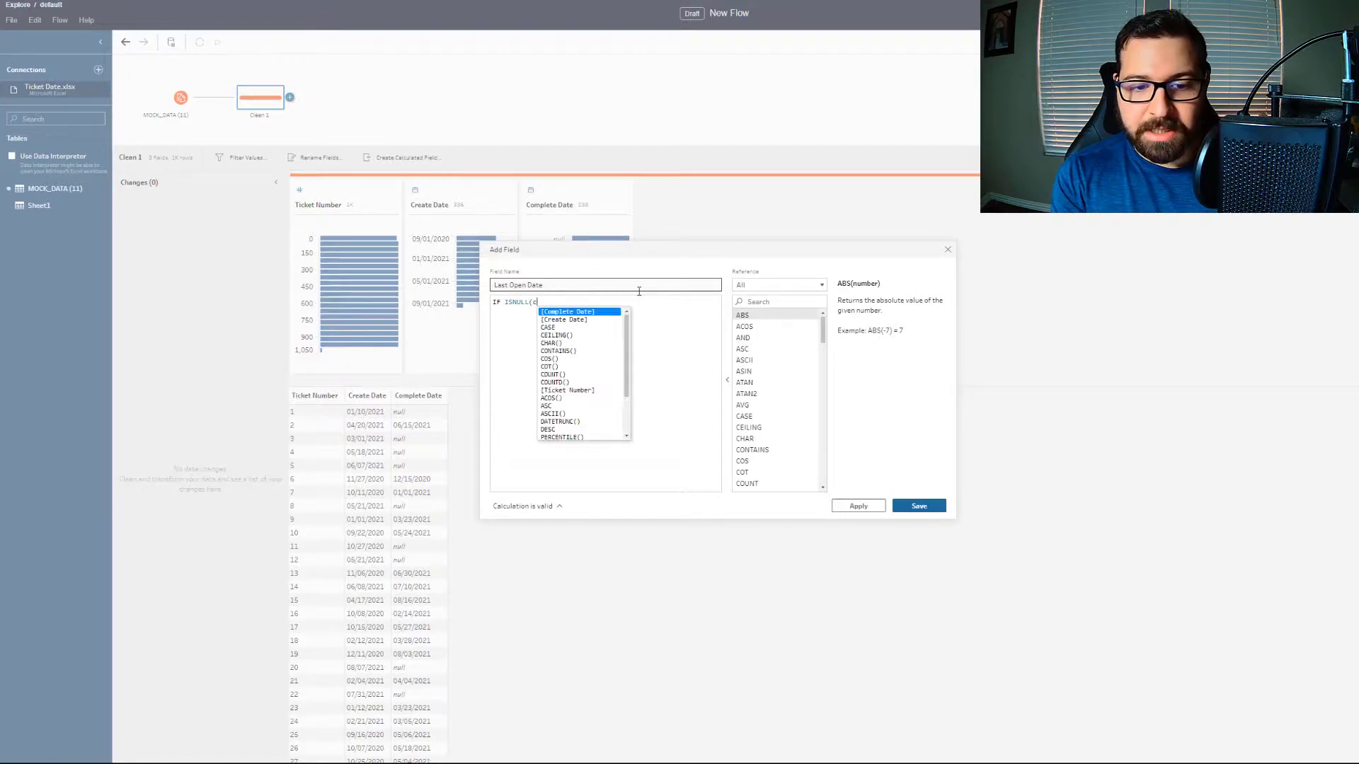
text(THEN T)
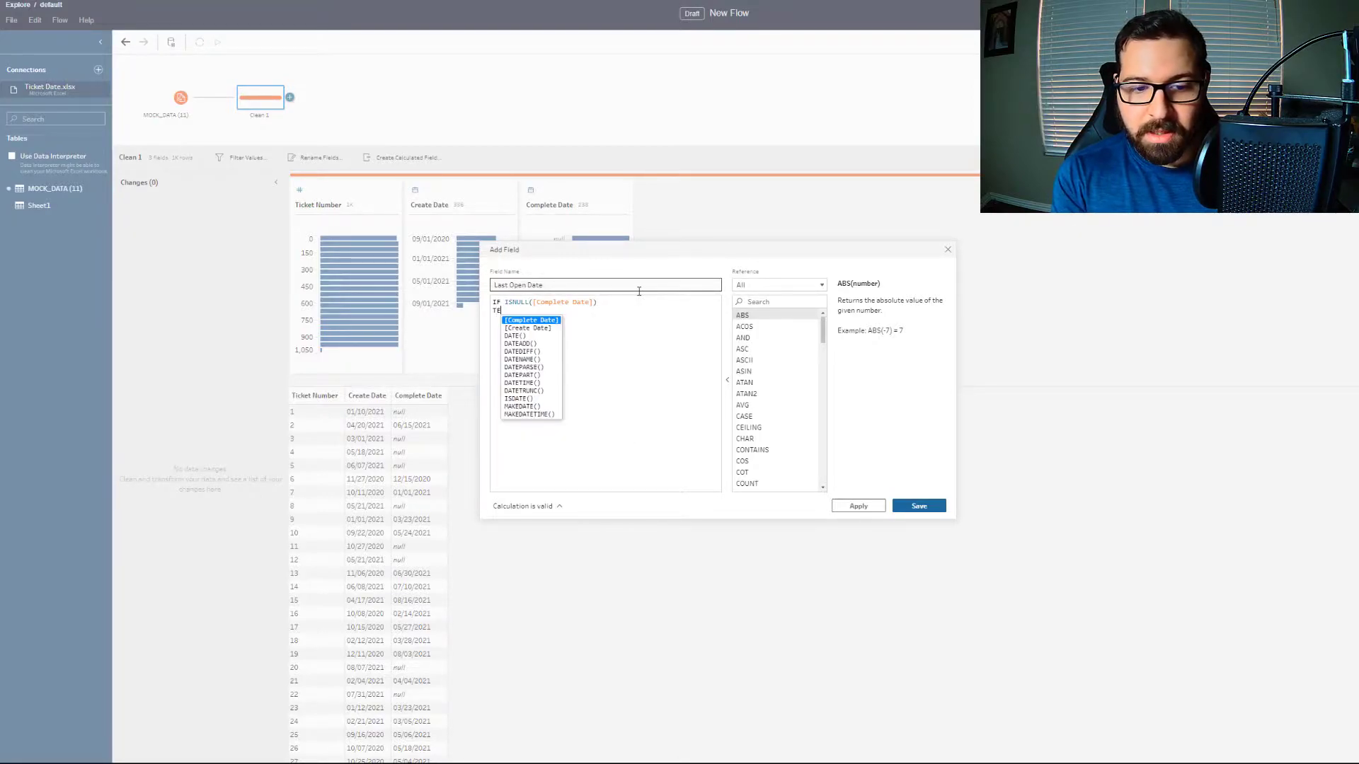
text(ODAY)
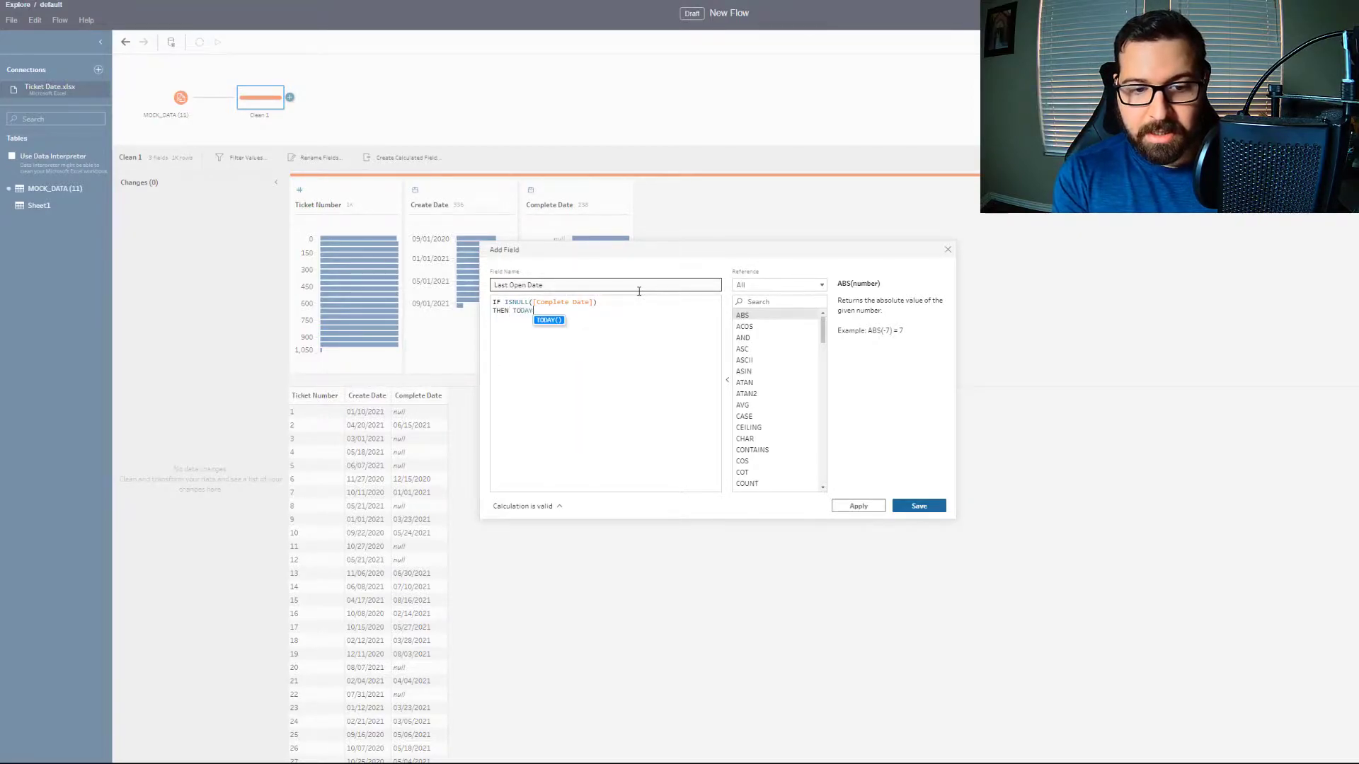
key(Return)
key(Return)
text(ELSE )
text([Complete Date])
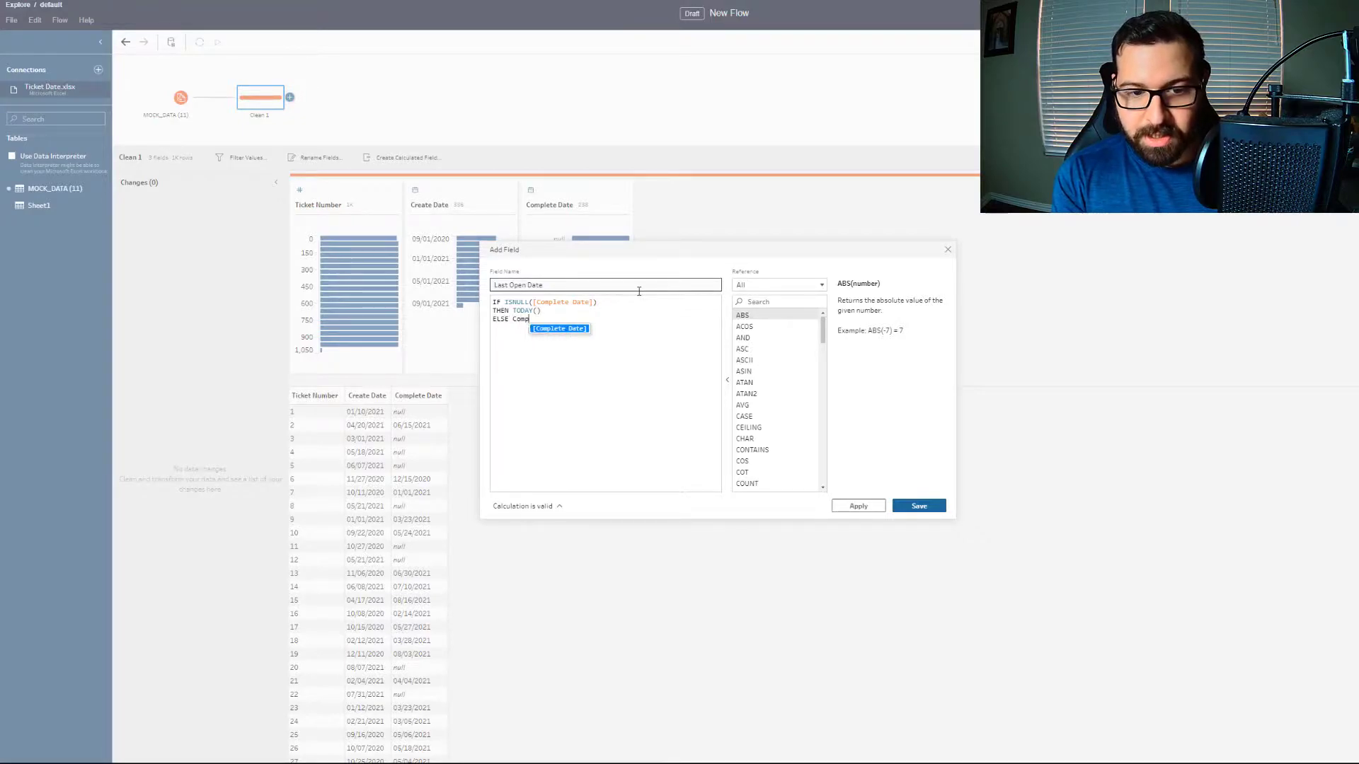
key(Return)
text(END)
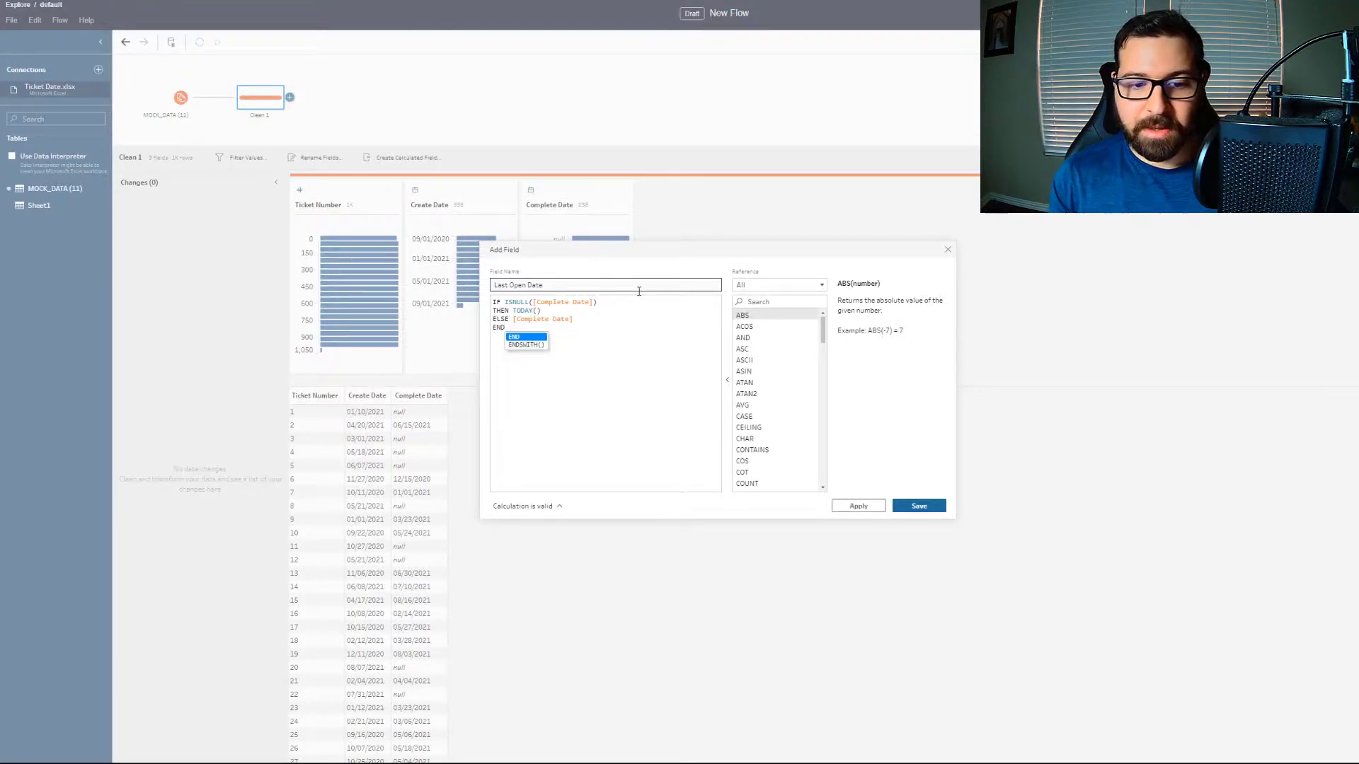
click(619, 379)
click(932, 511)
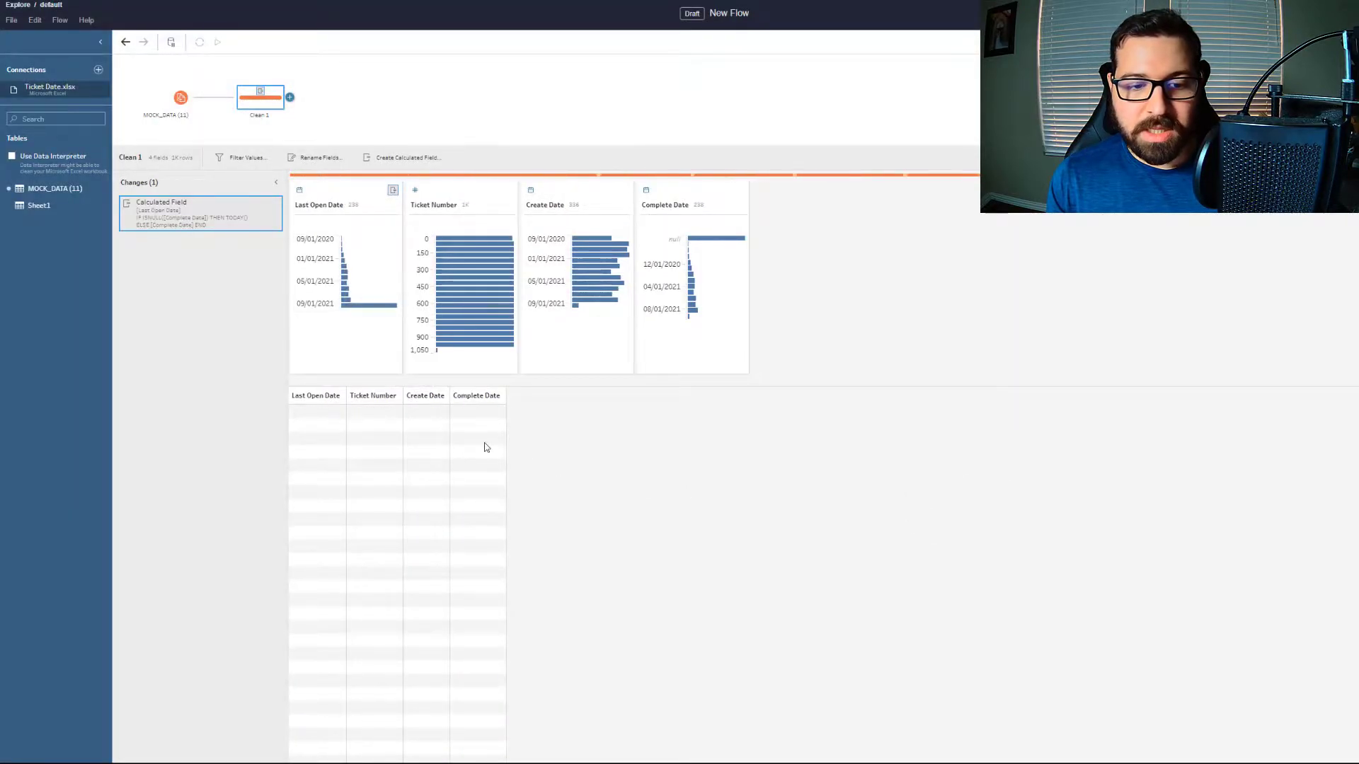
drag(316, 402, 507, 399)
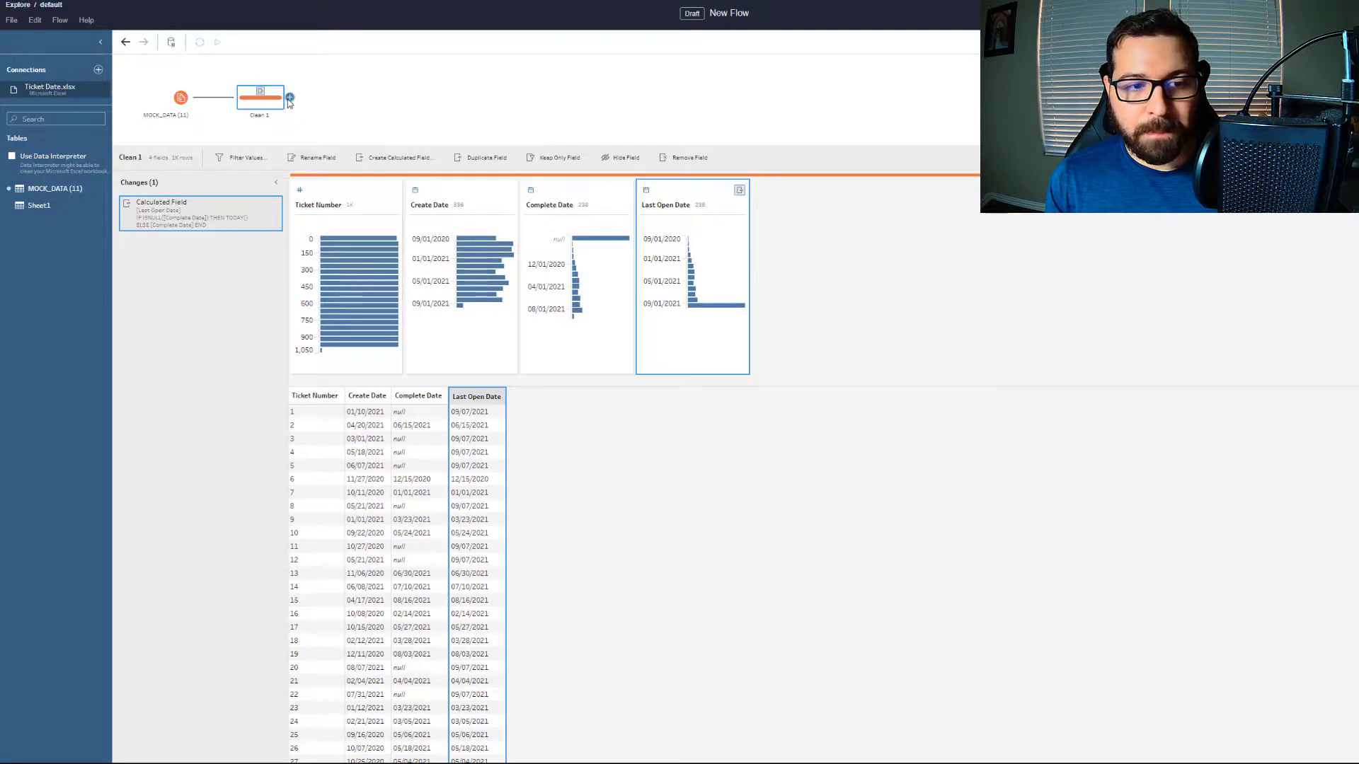
- Add a New Rows step after Clean 1 with a value range from Create Date to Last Open Date
click(289, 99)
click(326, 136)
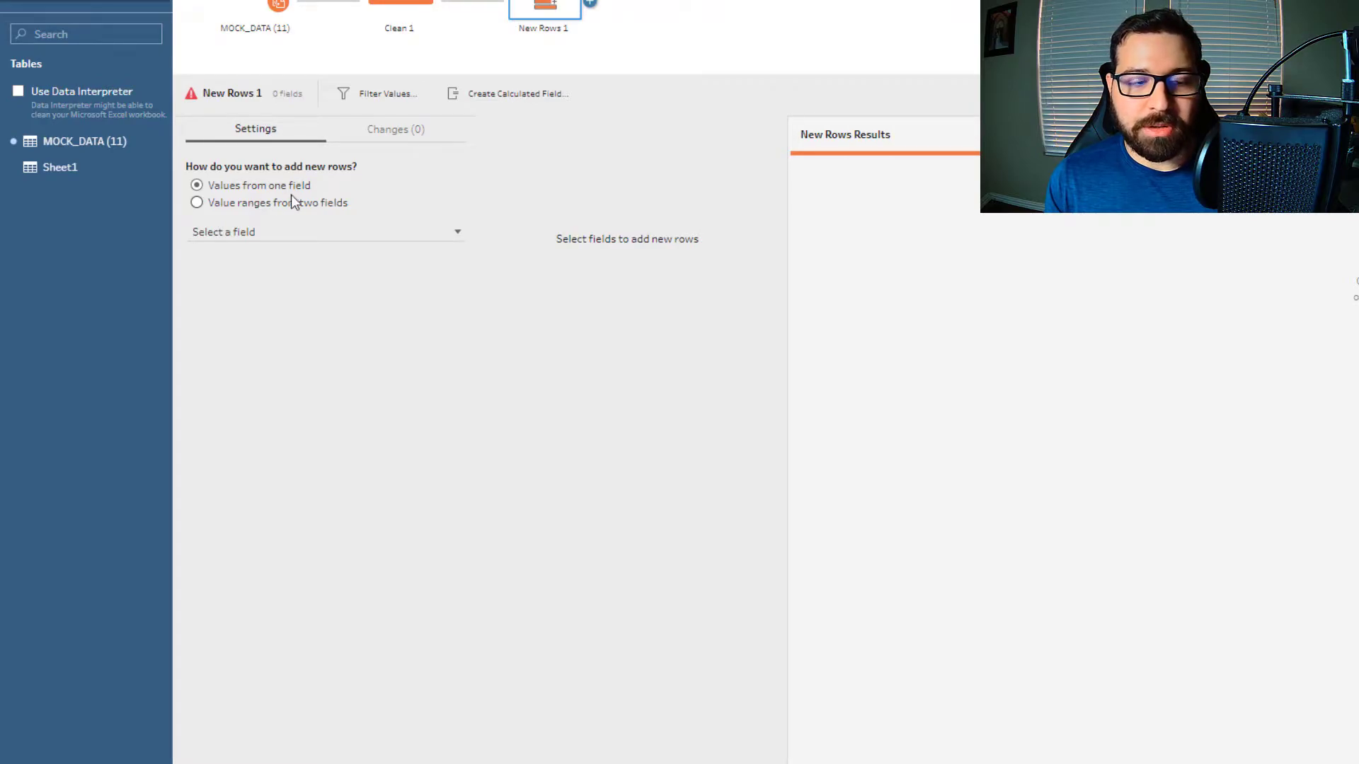
click(196, 203)
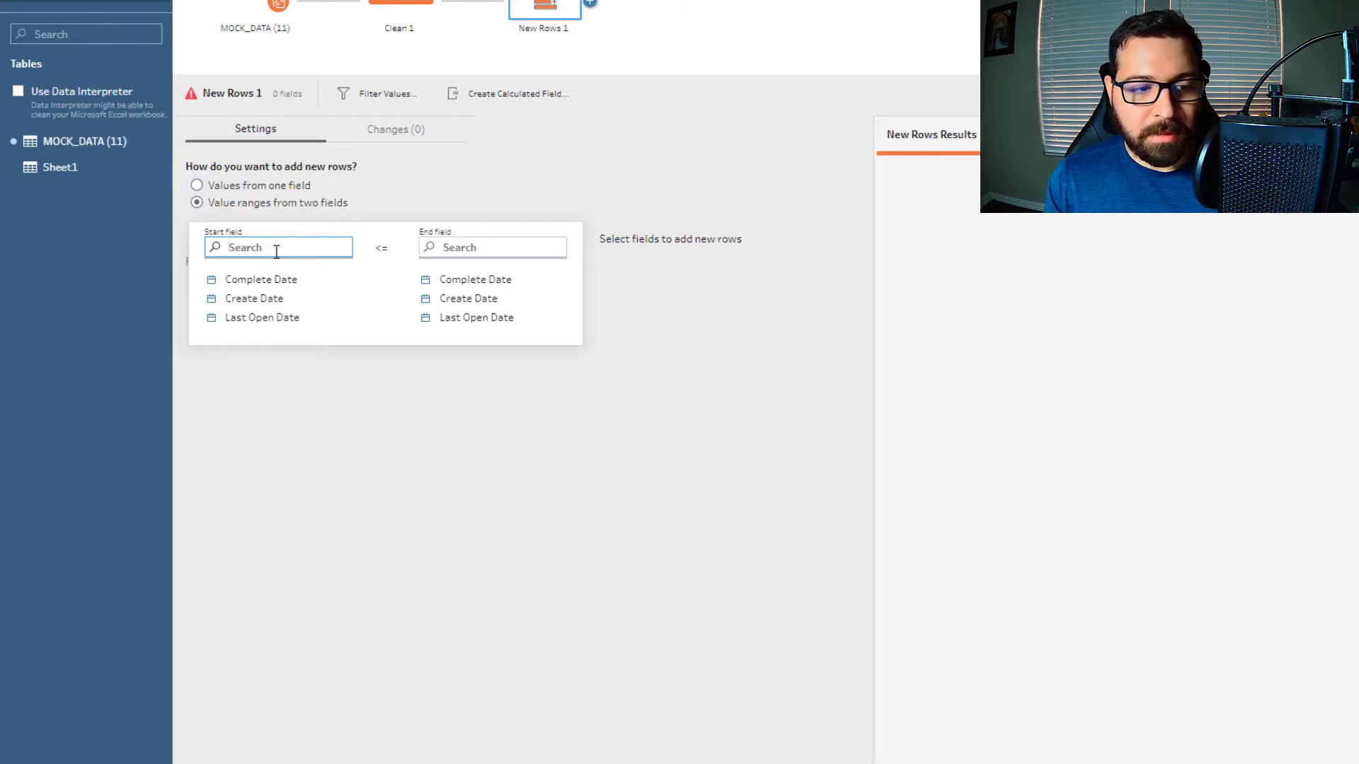
click(263, 301)
click(486, 317)
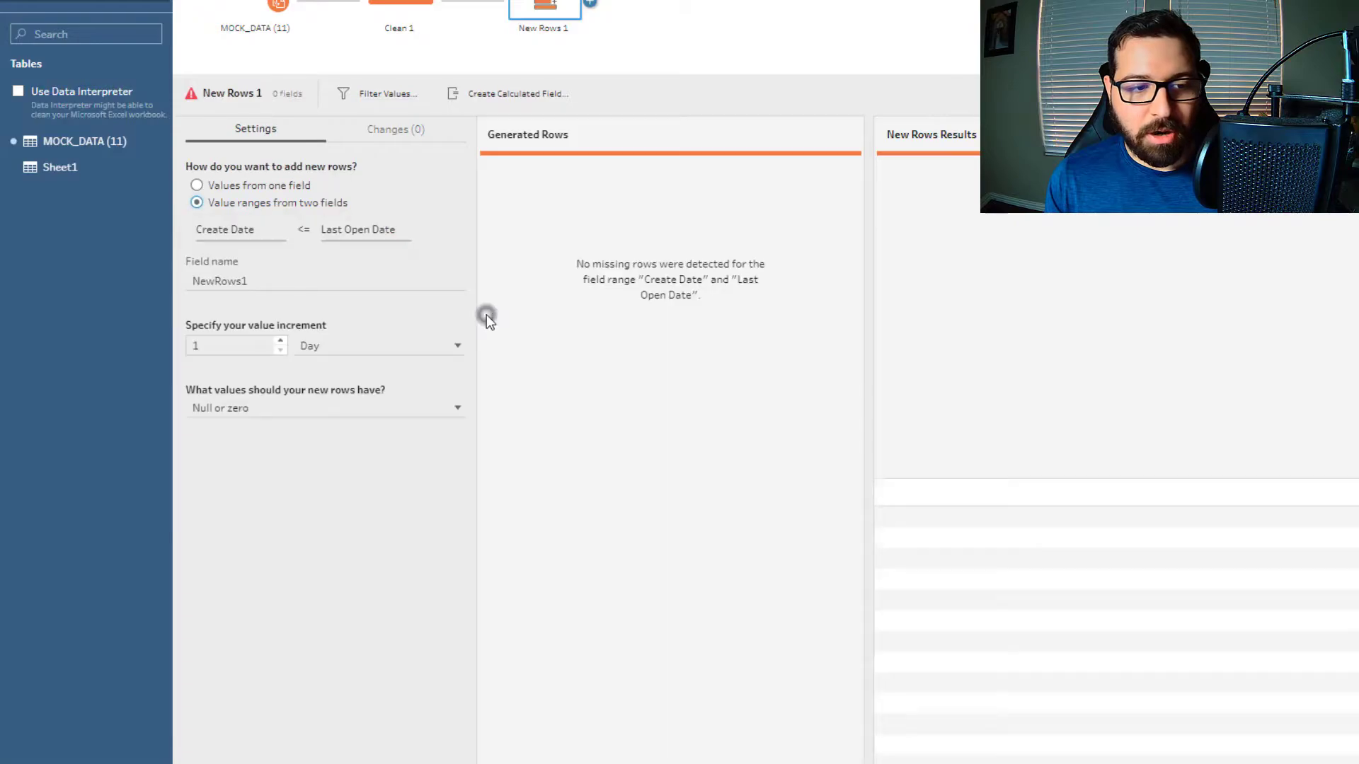
- Rename the generated field from NewRows1 to Snapshot Date and set a 1 Day increment
click(280, 283)
double_click(280, 283)
text(Sn)
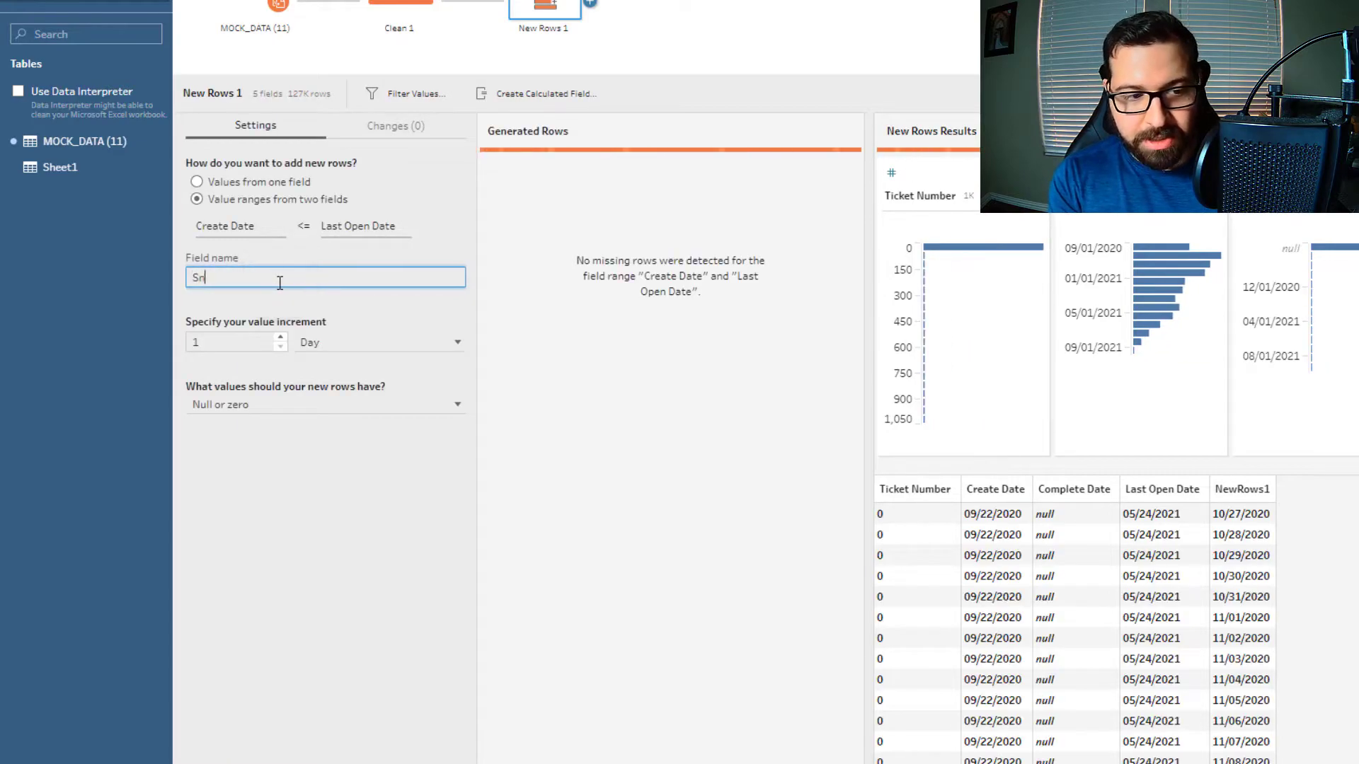
text(apshot Date)
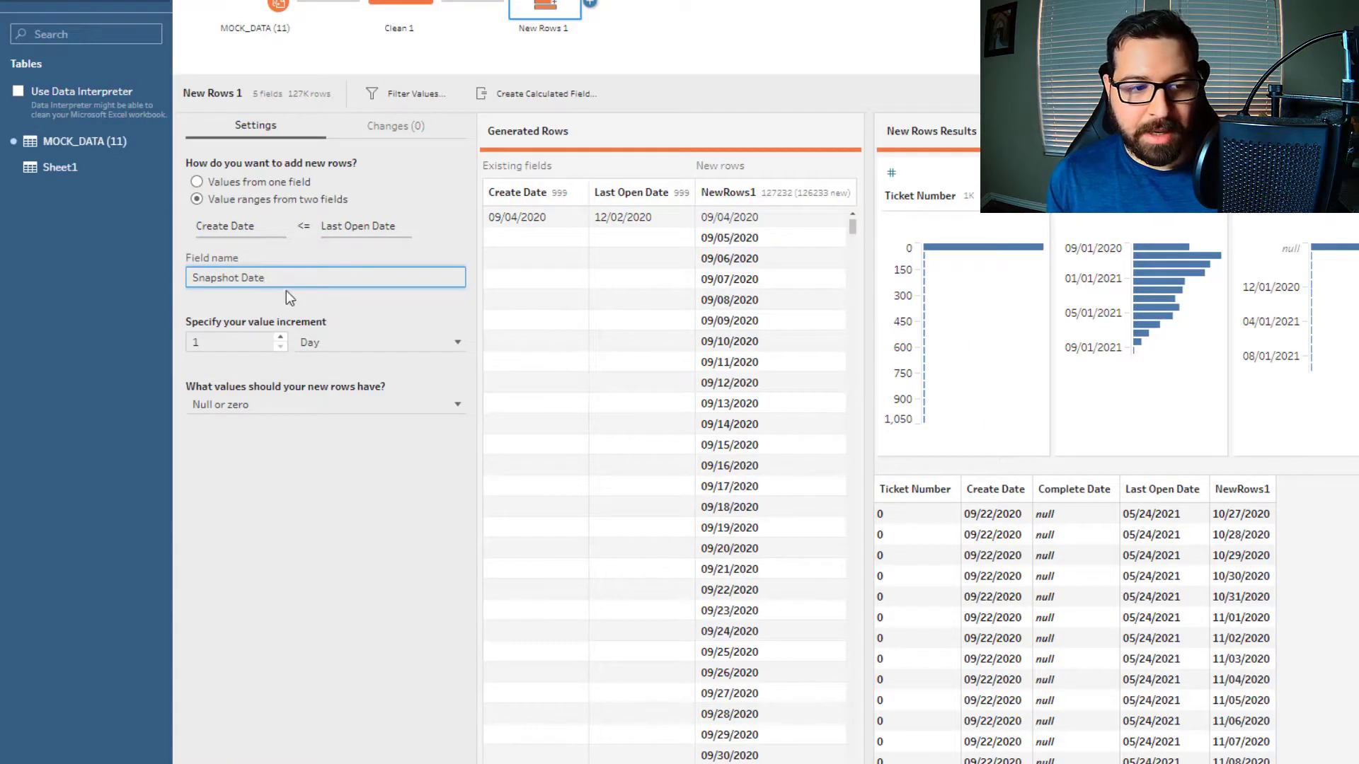
click(285, 292)
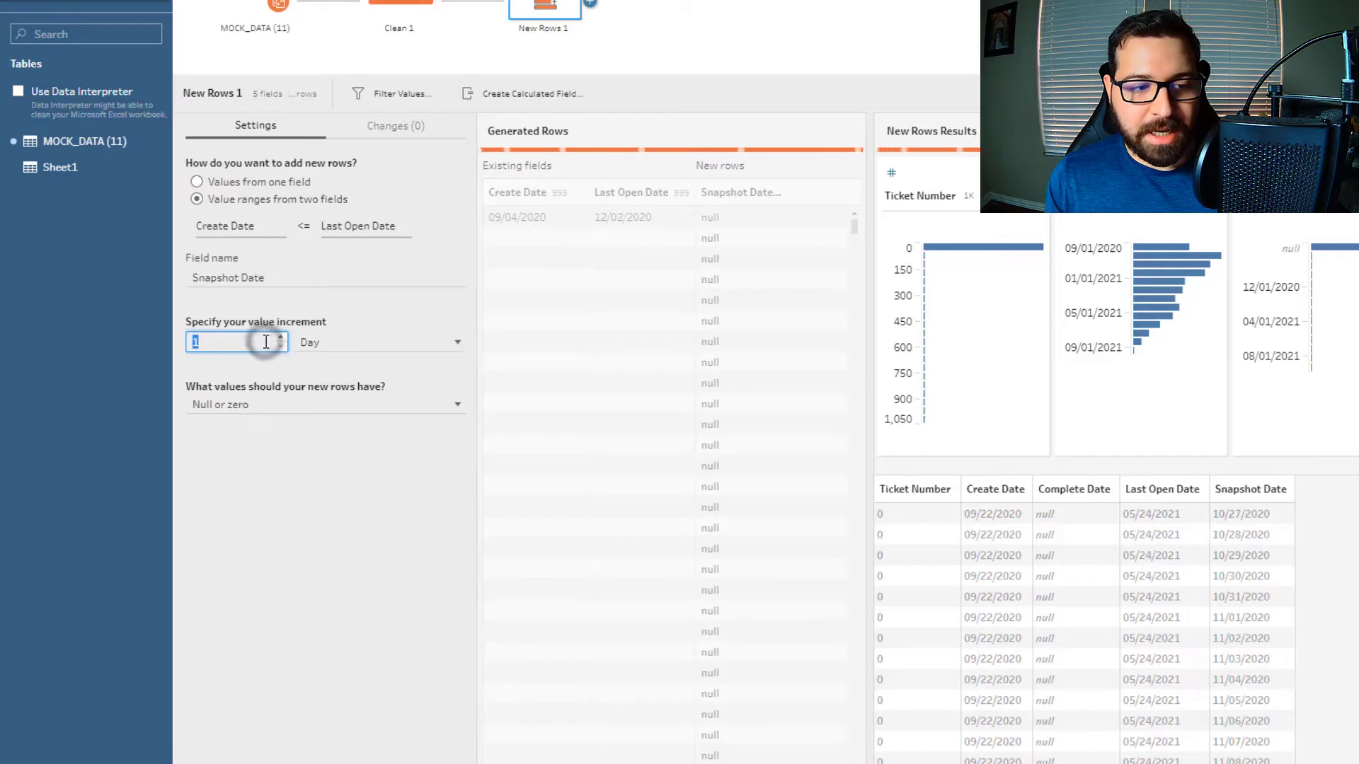
click(271, 306)
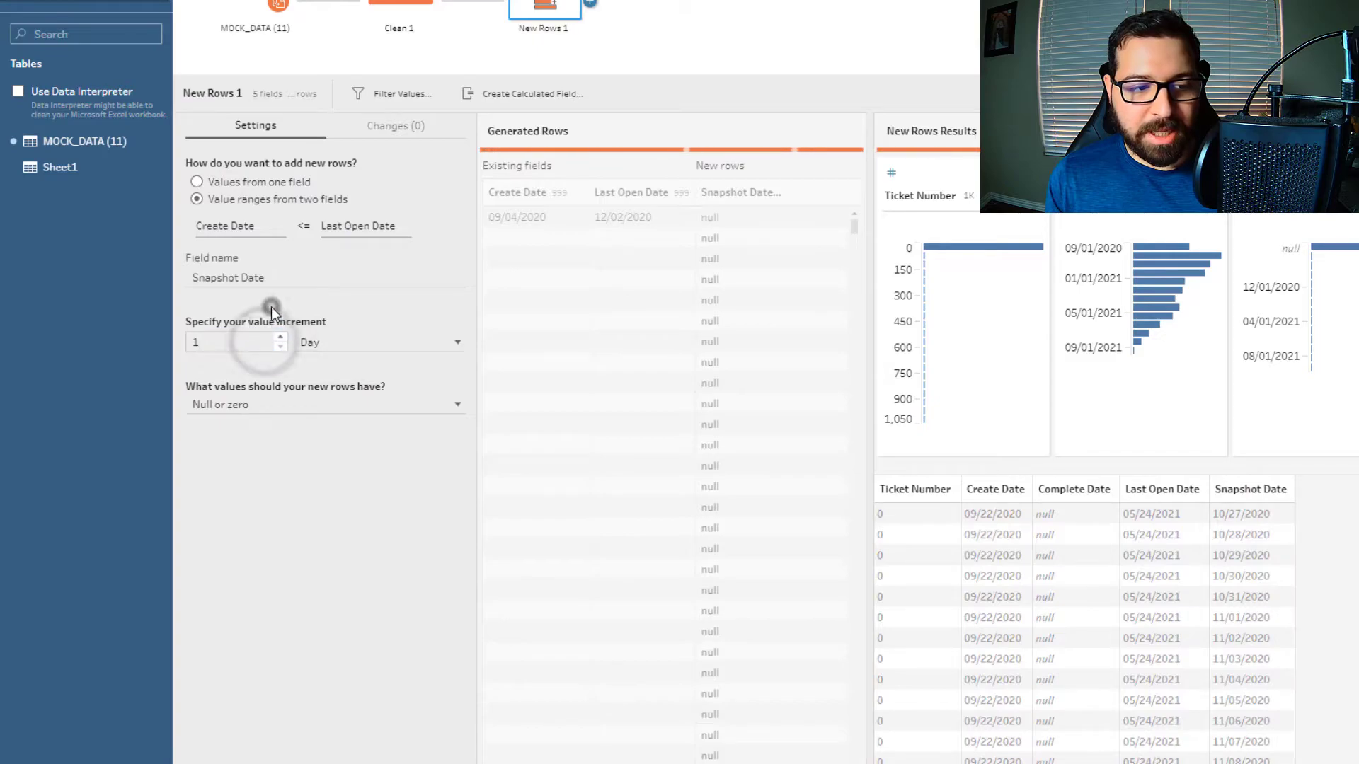
click(330, 341)
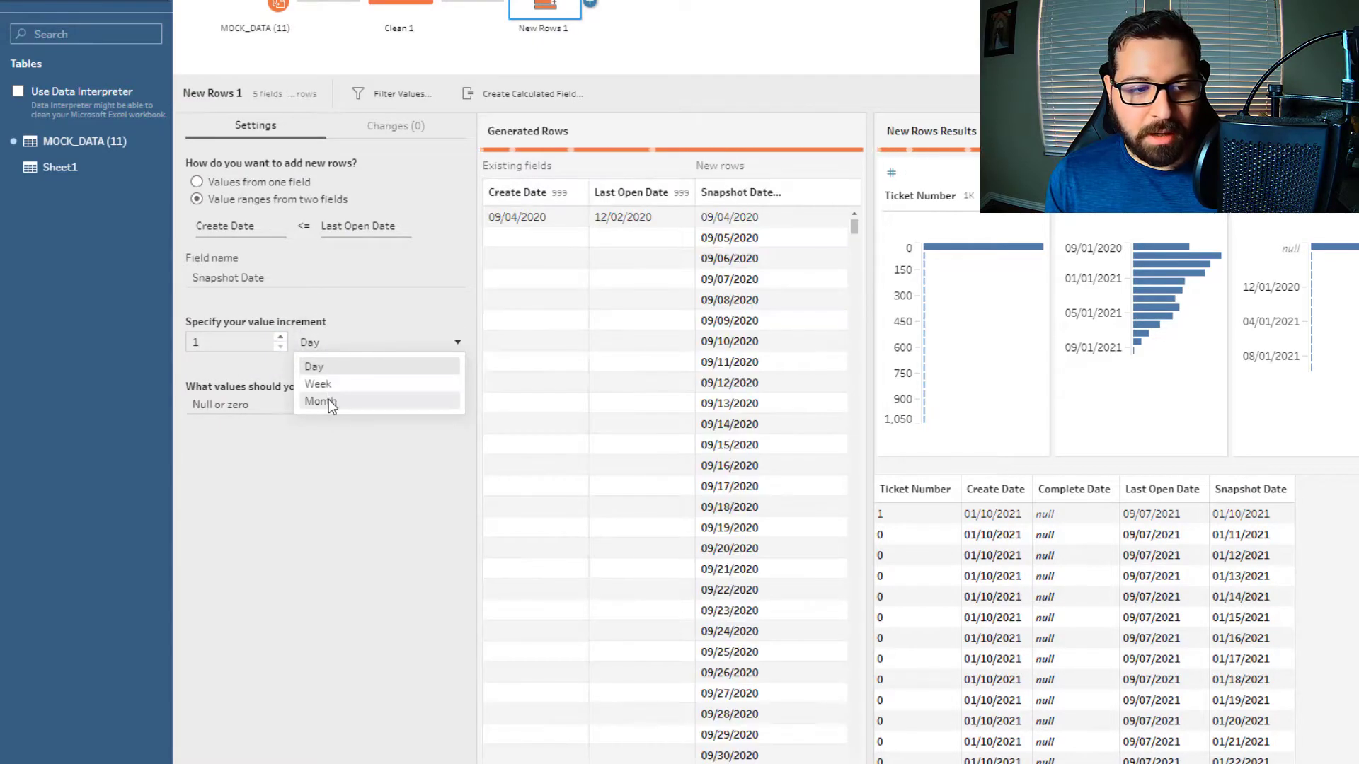
click(342, 299)
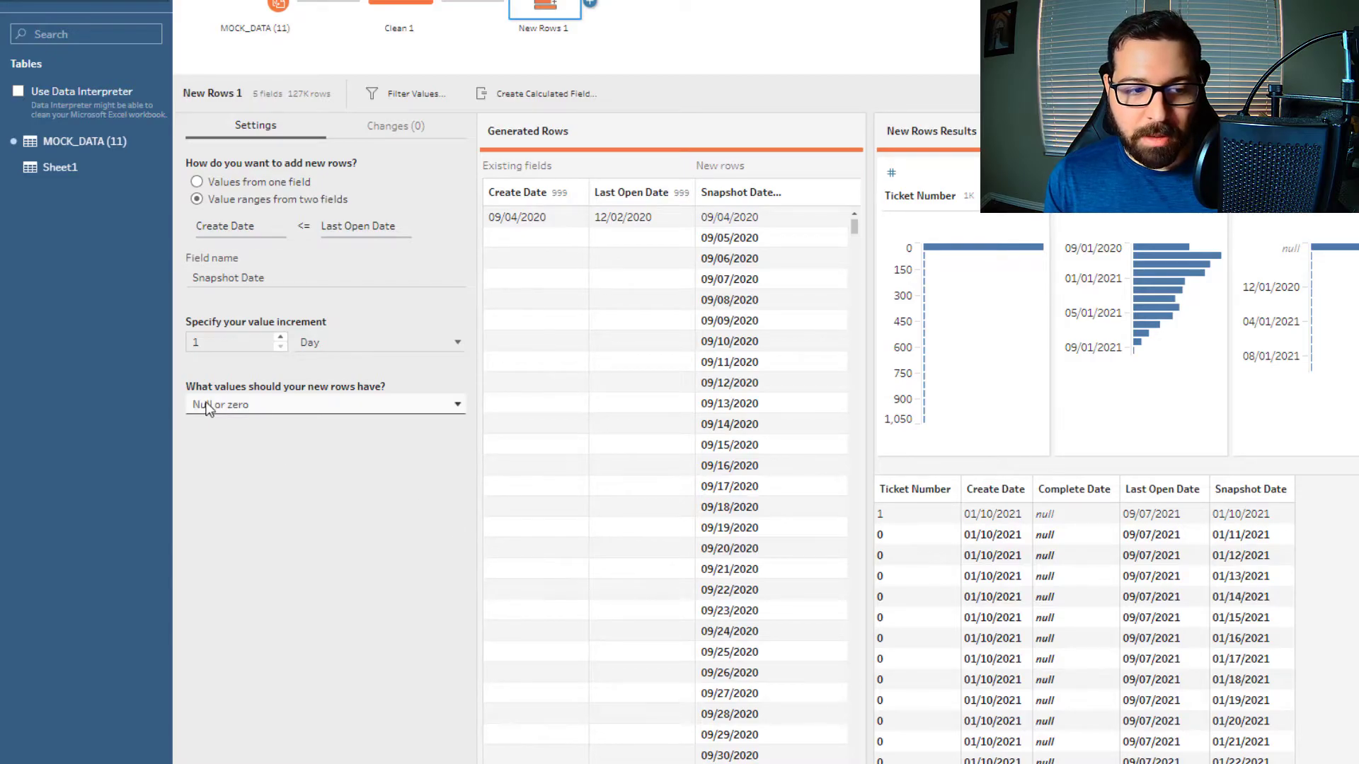
- Set new rows to copy their values from the previous row
click(218, 406)
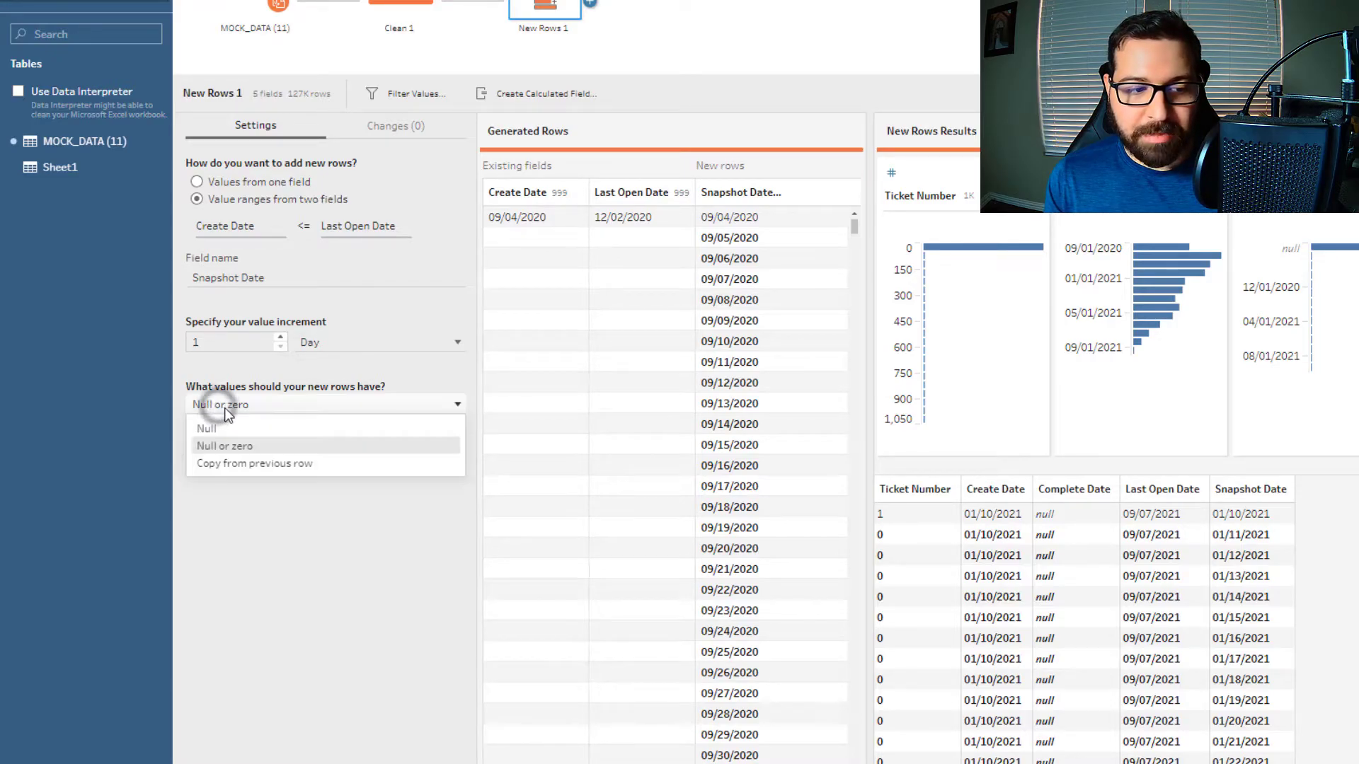
click(264, 463)
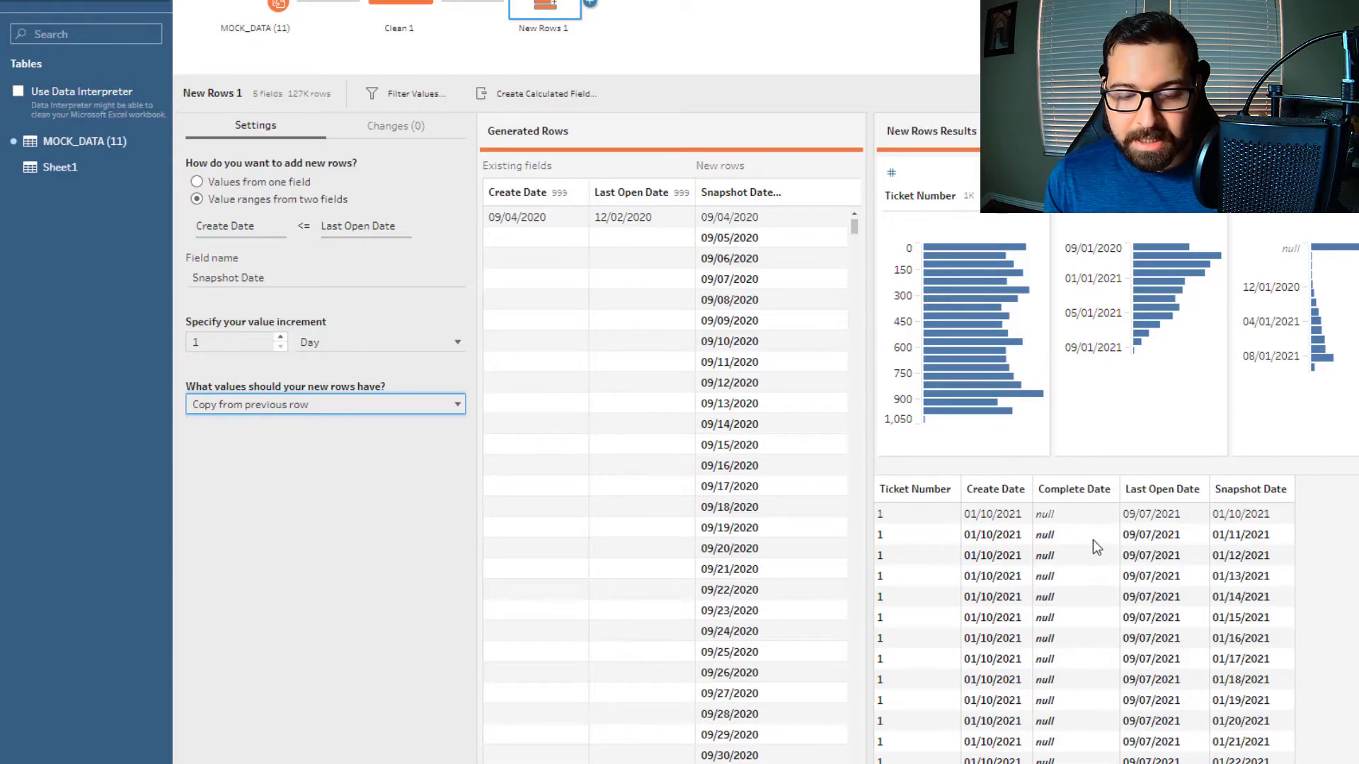
- Add a Status field: IF [Snapshot Date] == [Complete Date] THEN 'Resolved' ELSE 'Open' END
click(520, 100)
text(Stu)
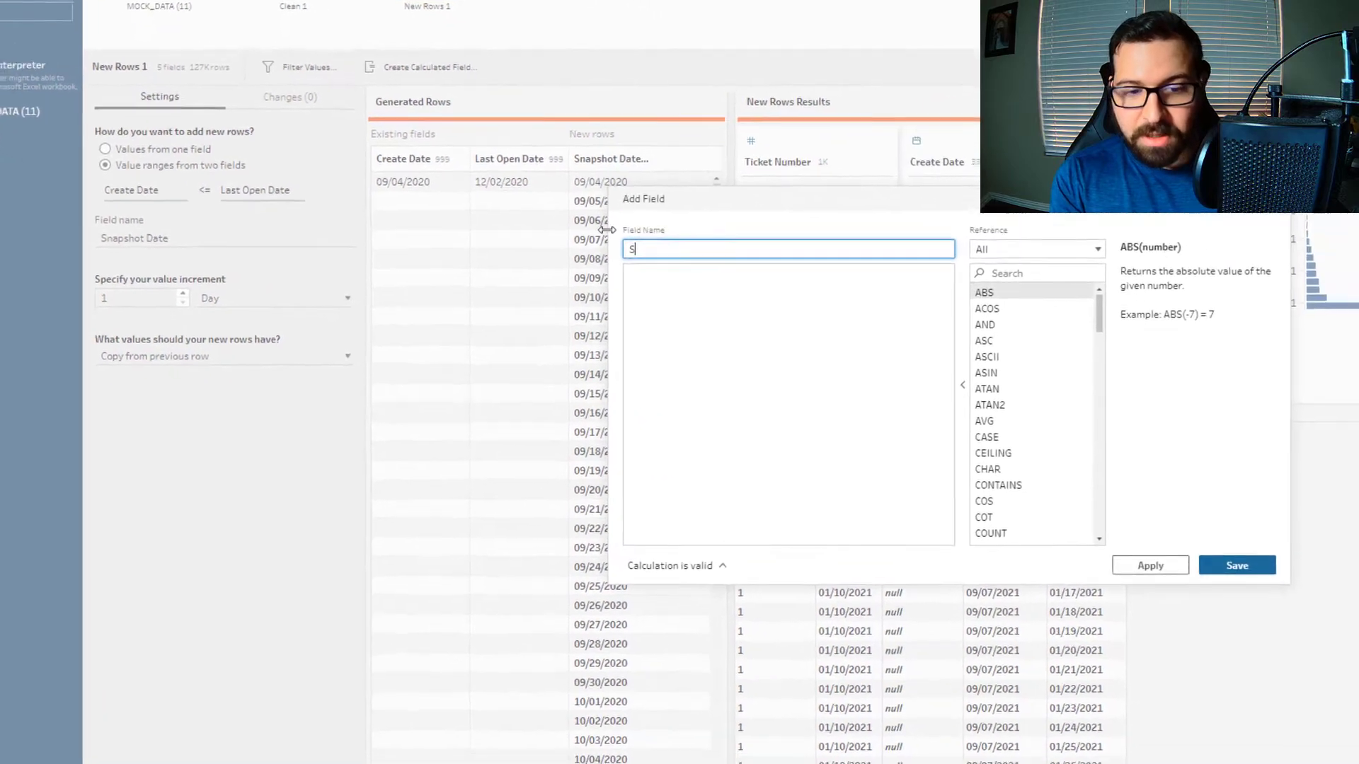
text(tus)
key(Tab)
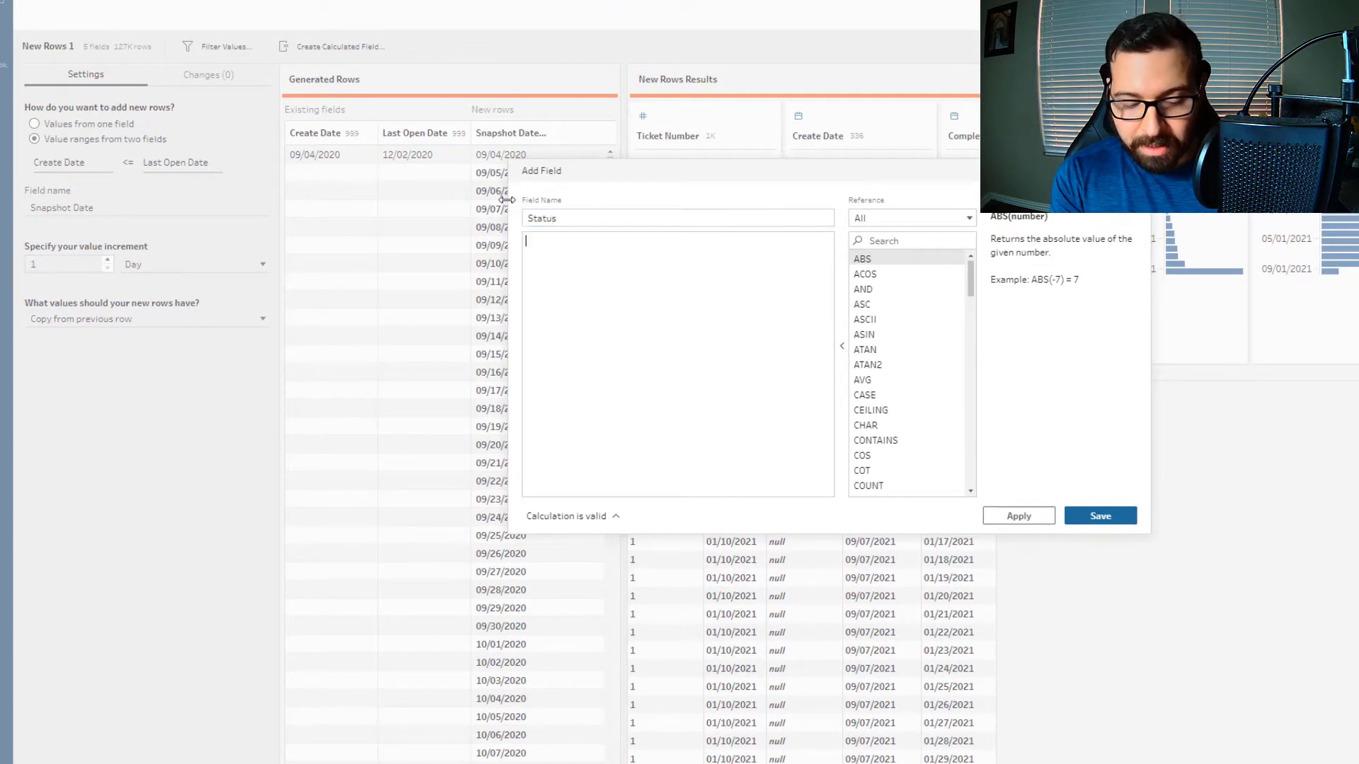
text(IF Sn)
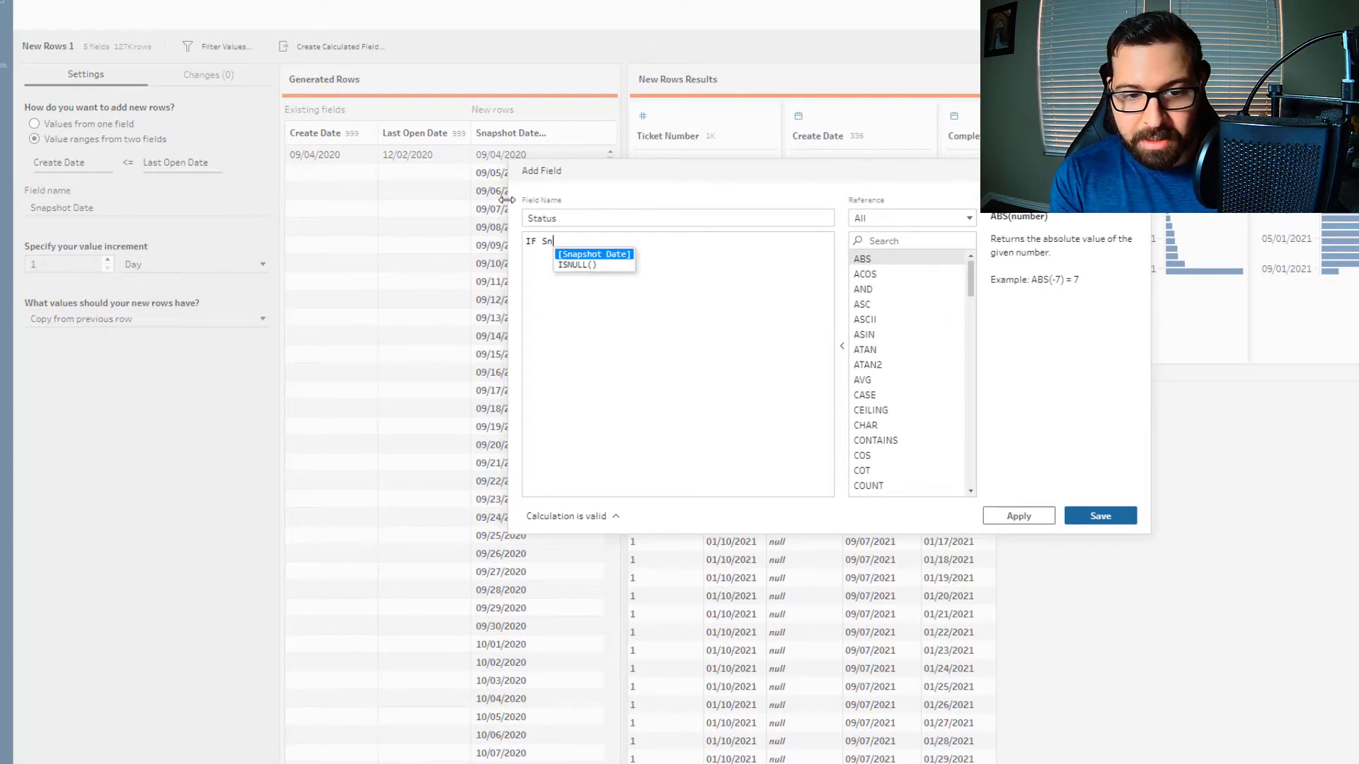
key(Return)
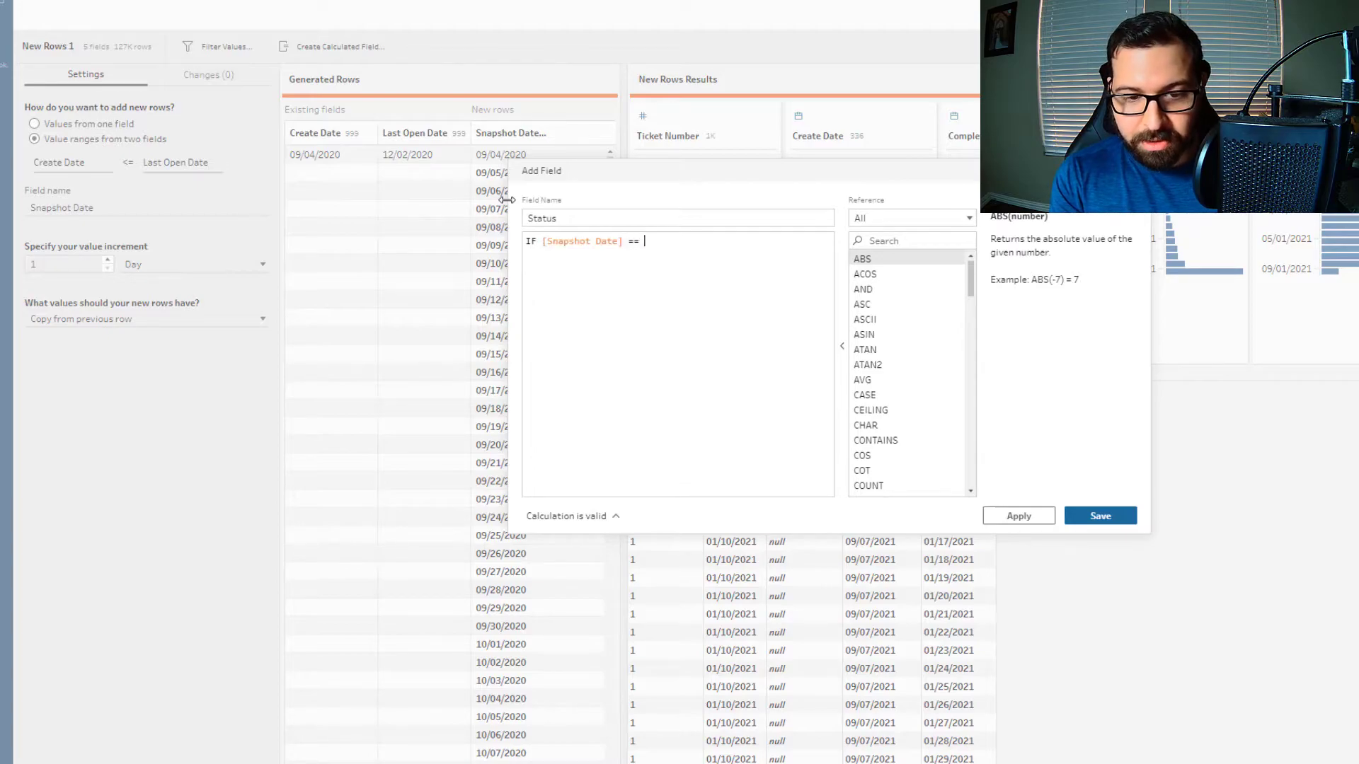
text(comp)
key(Return)
key(Return)
text(THEN )
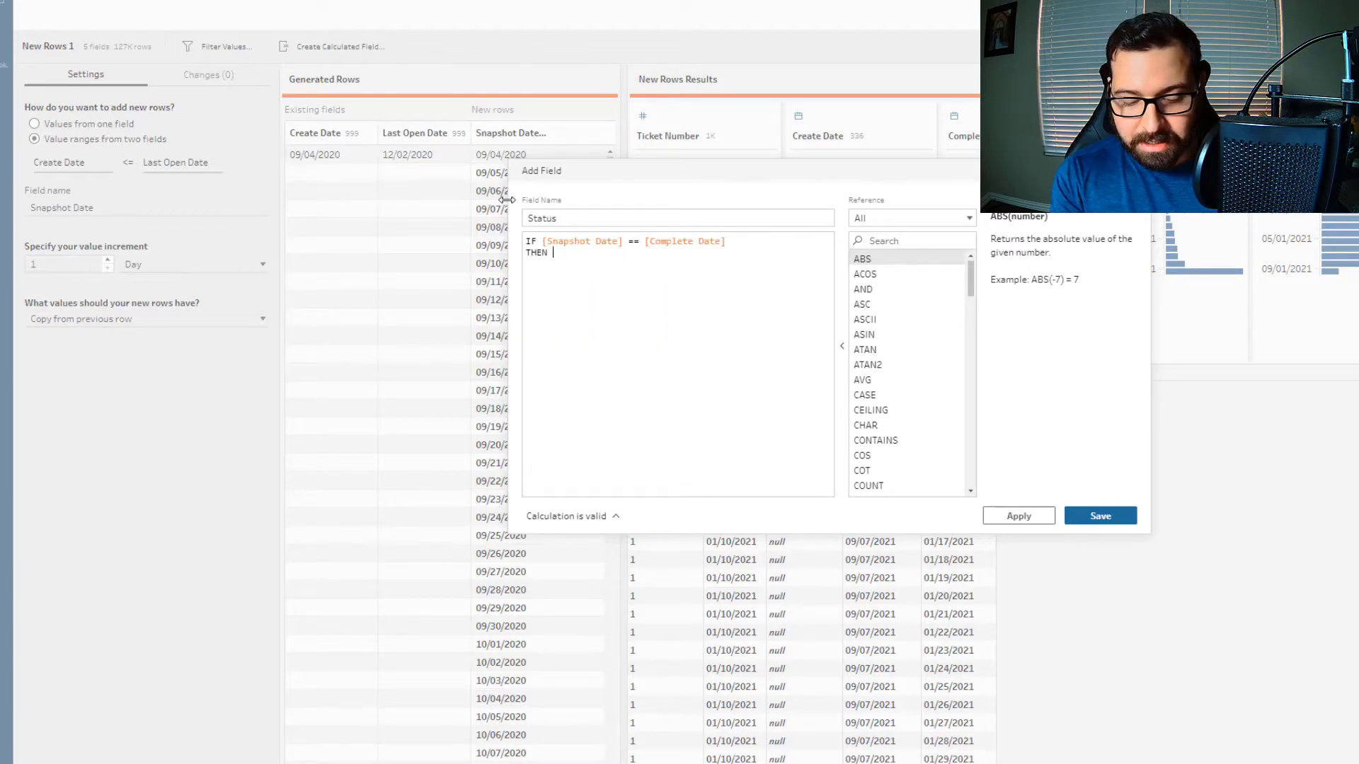
text('Resolved')
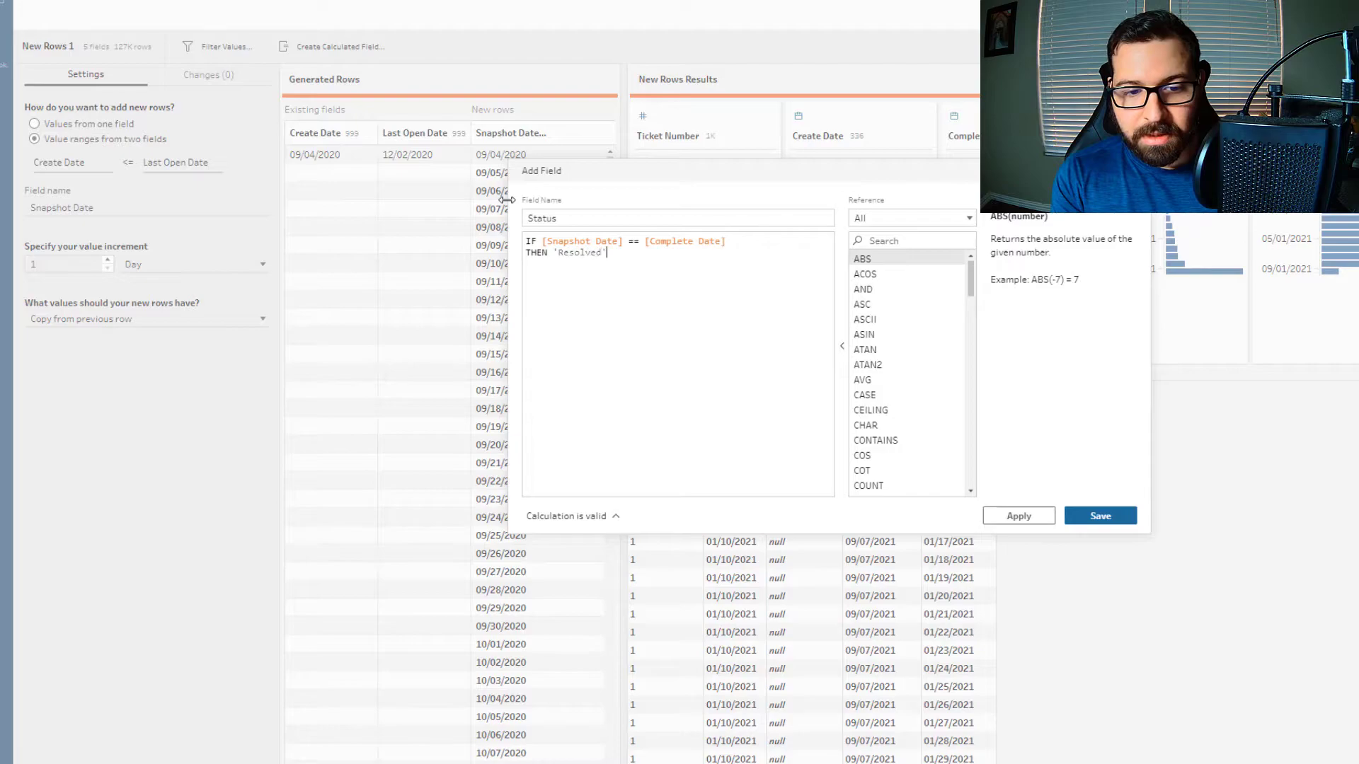
key(Return)
text(ELSE ')
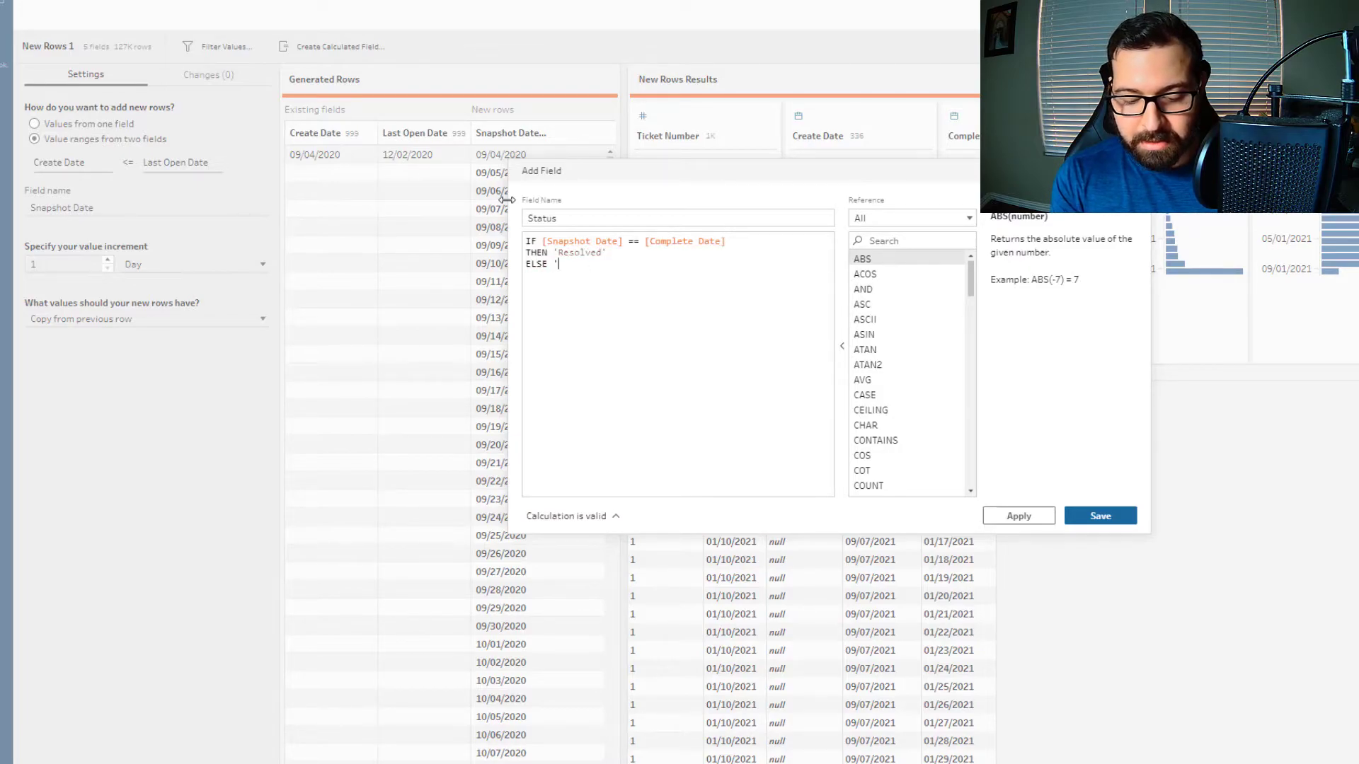
text(Open')
key(Return)
text(END)
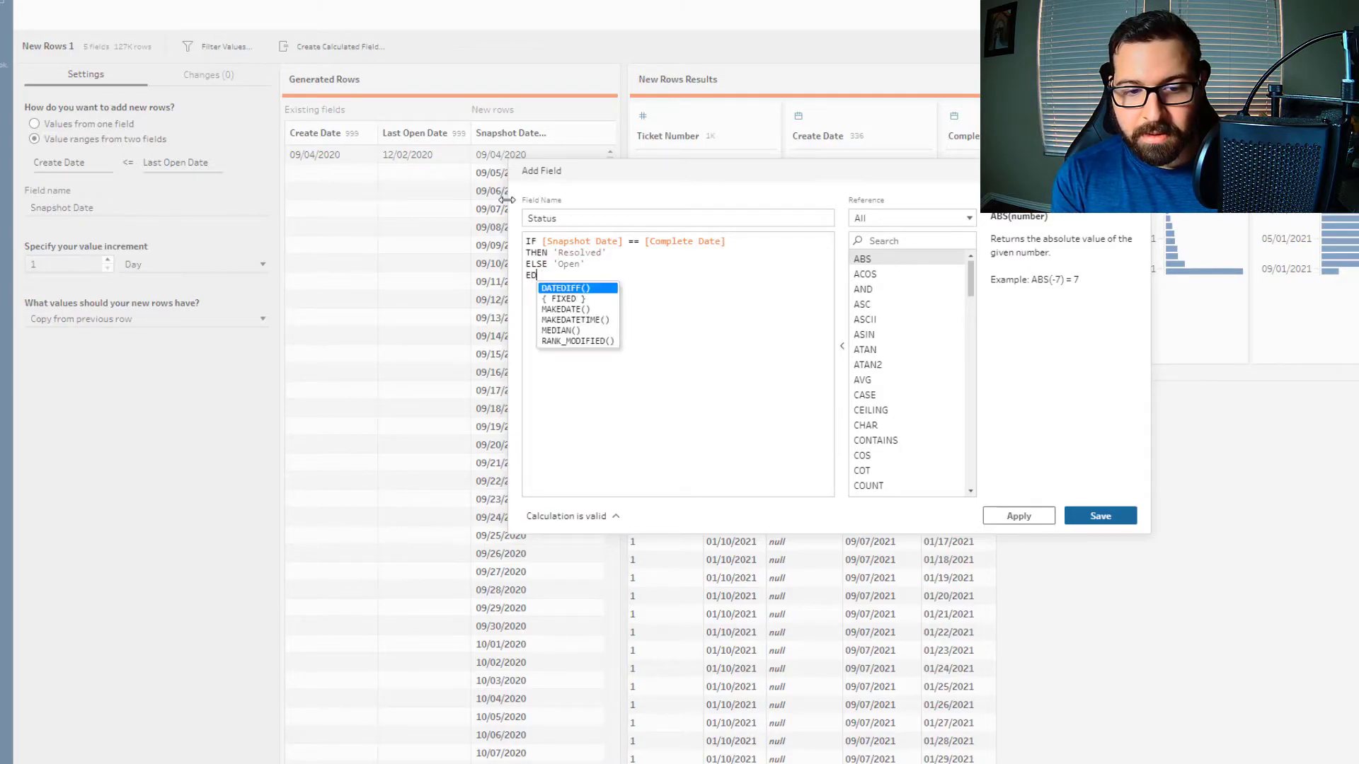
click(1087, 517)
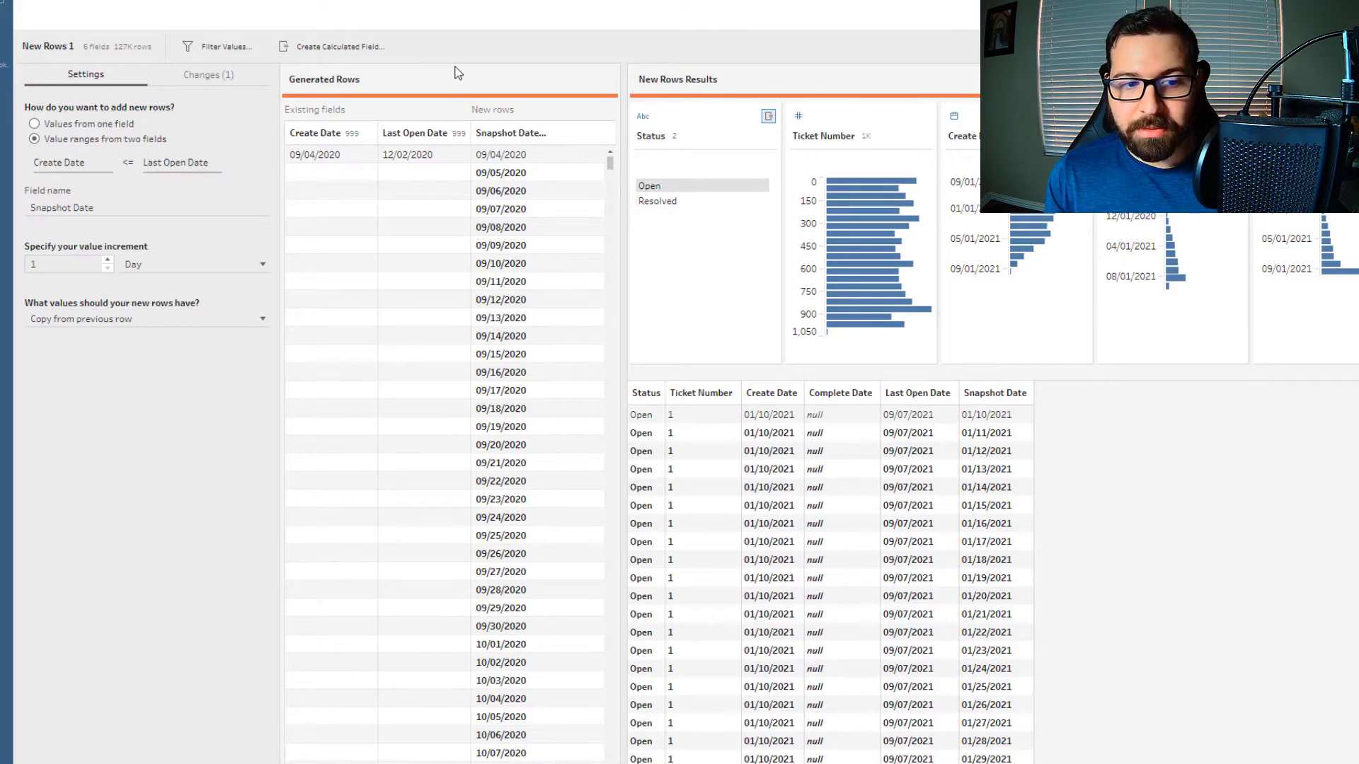
- Add an Open Tickets field: IF [Status] = 'Open' THEN 1 ELSE 0 END
click(345, 48)
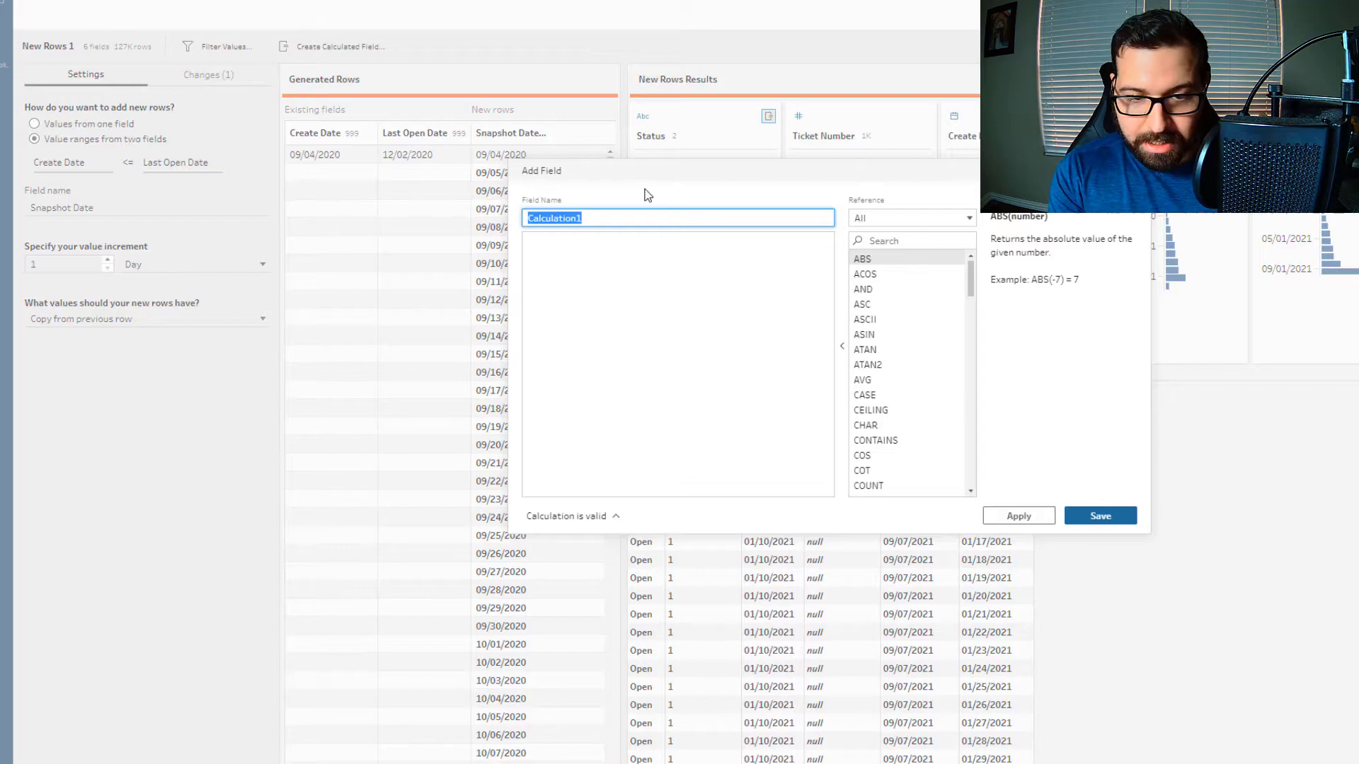
text(O)
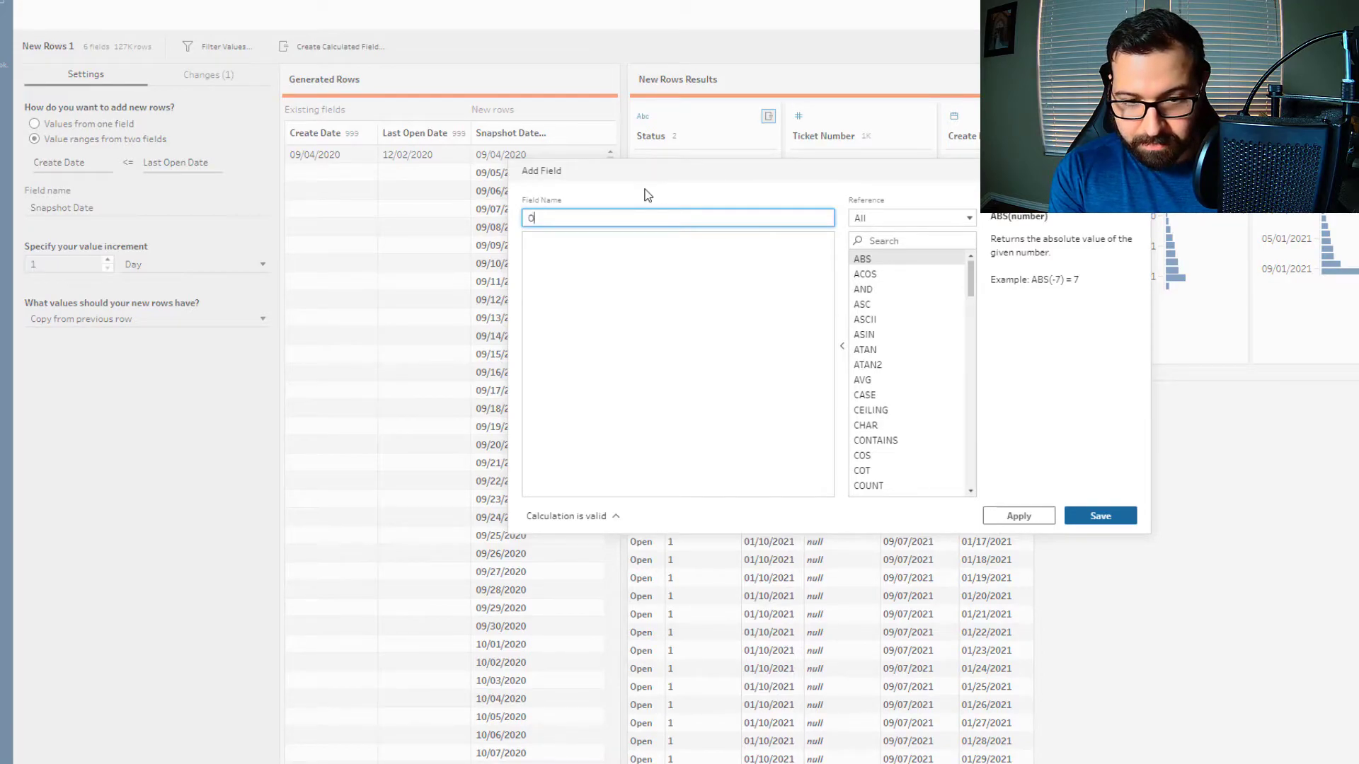
text(kc)
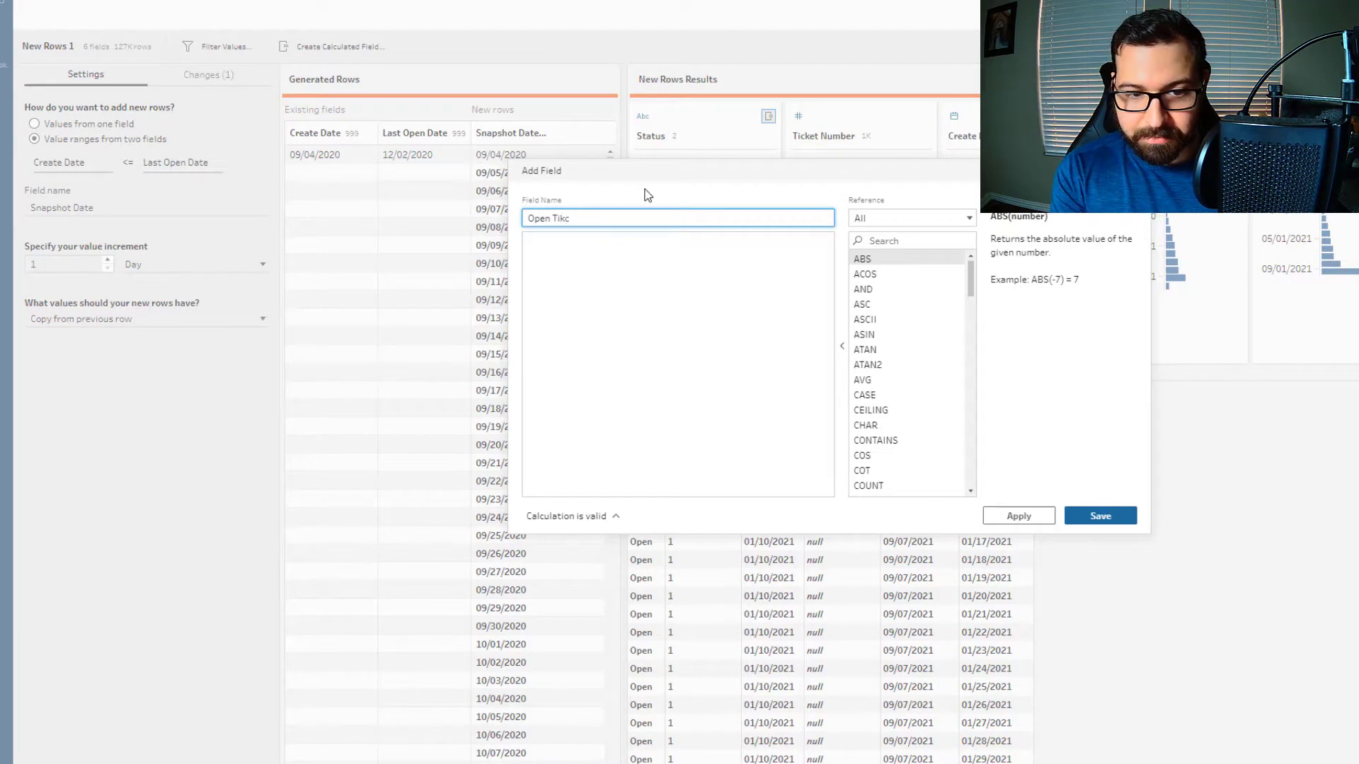
key(Tab)
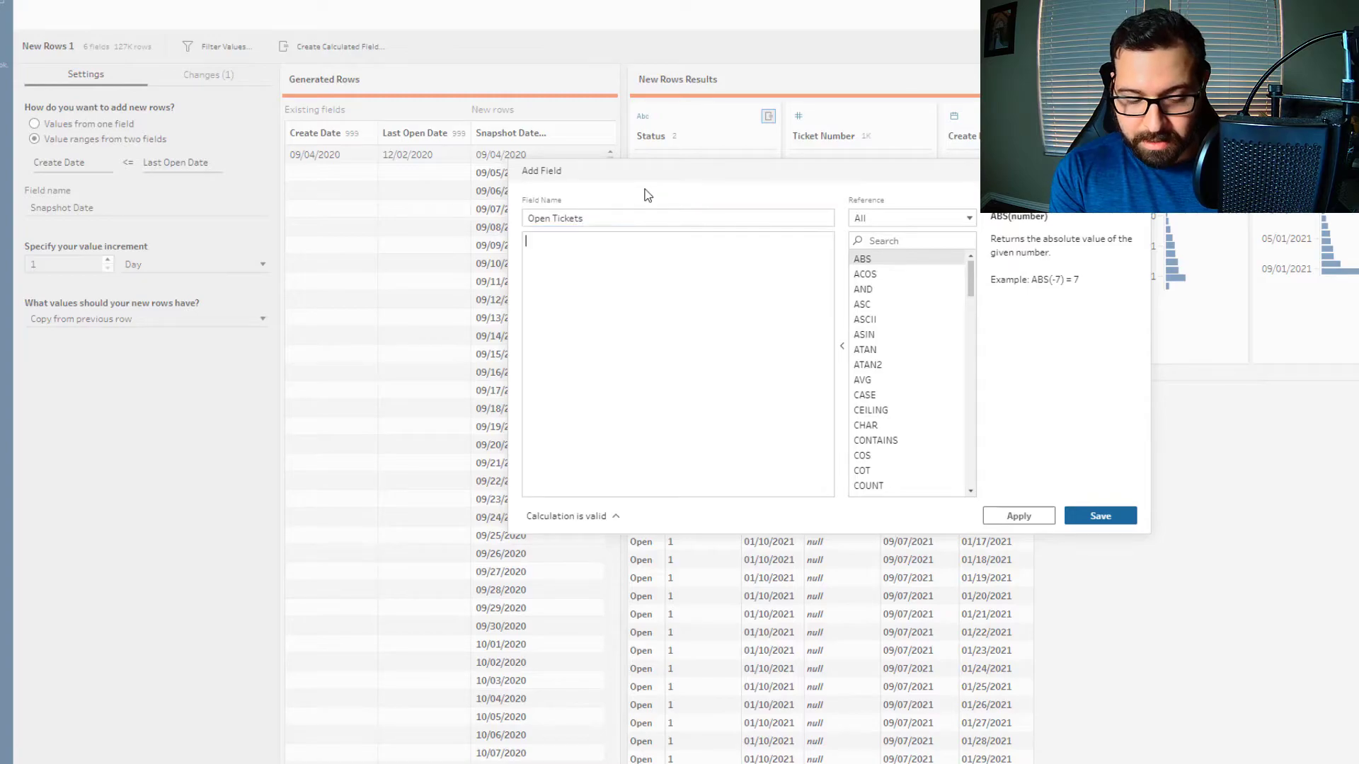
text(IF [Status] )
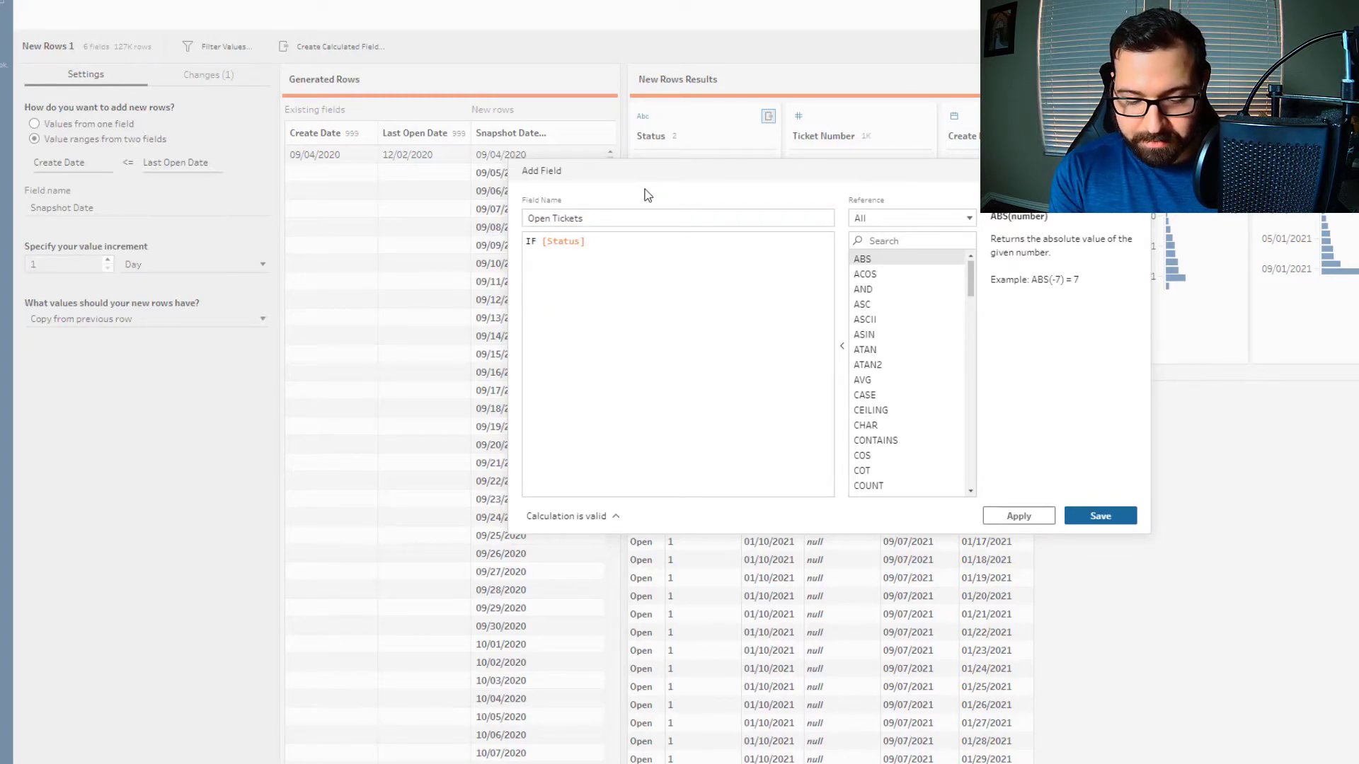
text(= 'Open' )
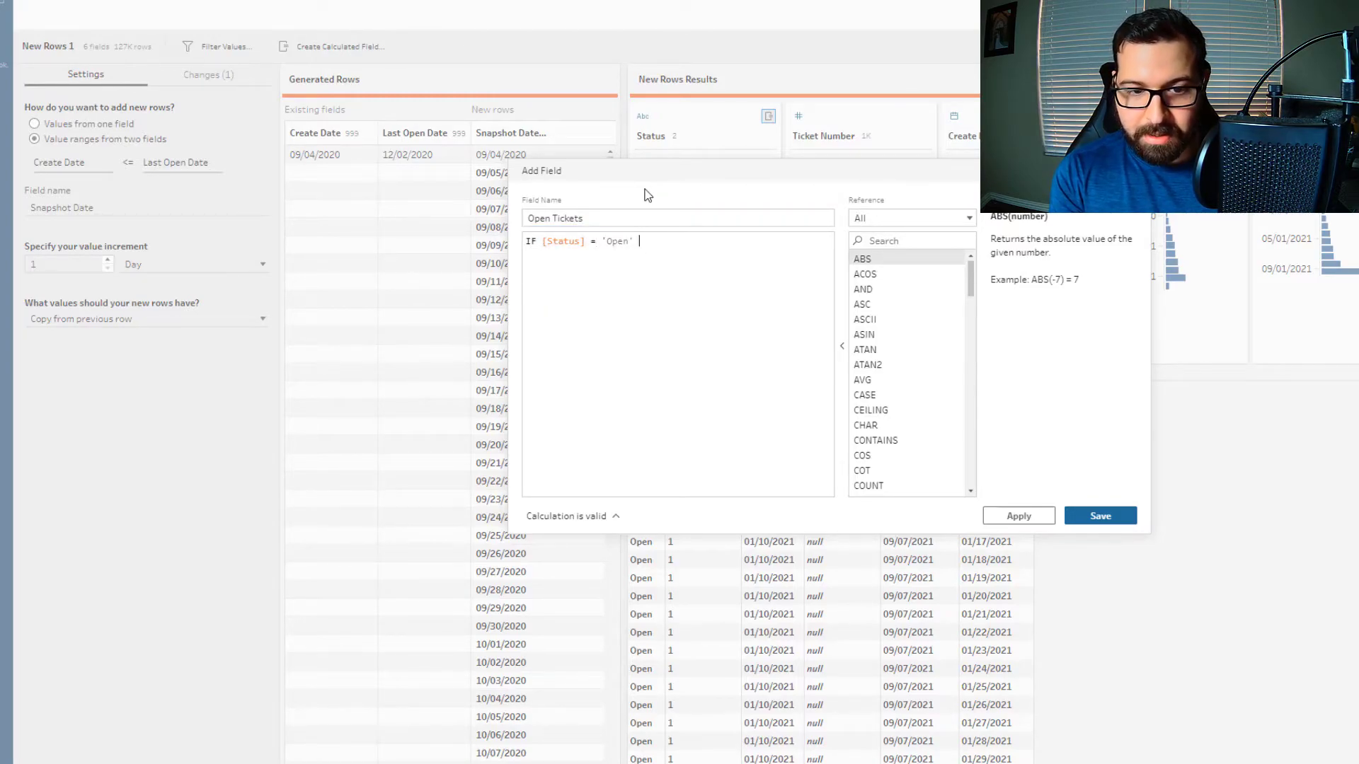
text(THEN 1)
text(ELSE )
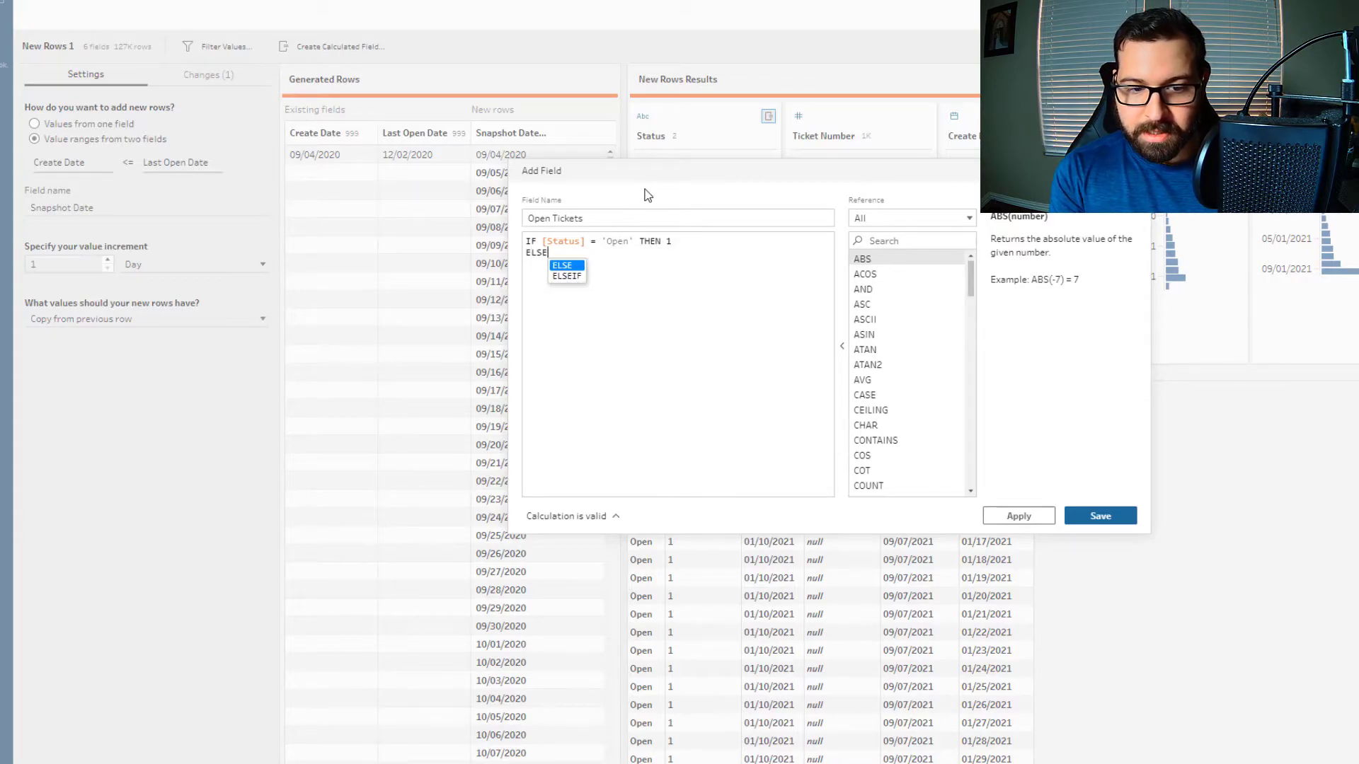
text(0 END)
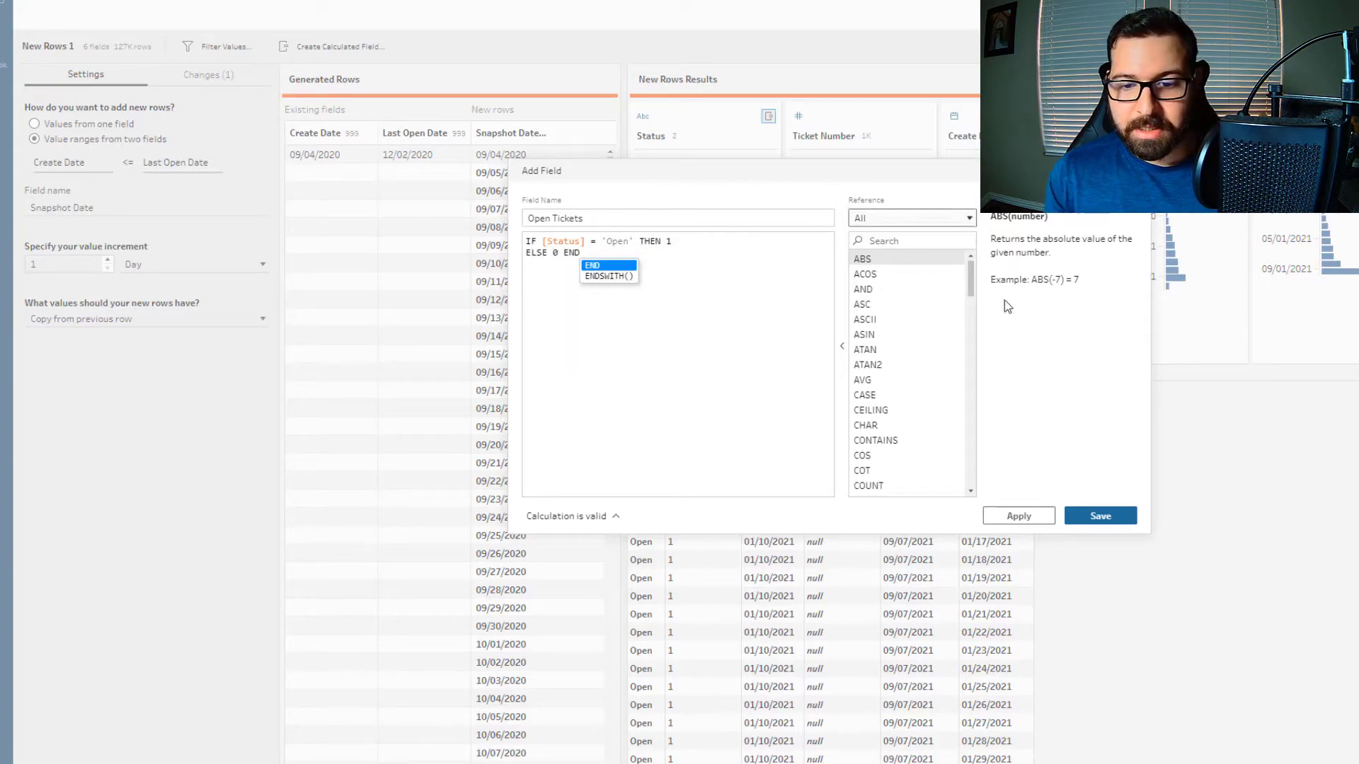
click(1093, 517)
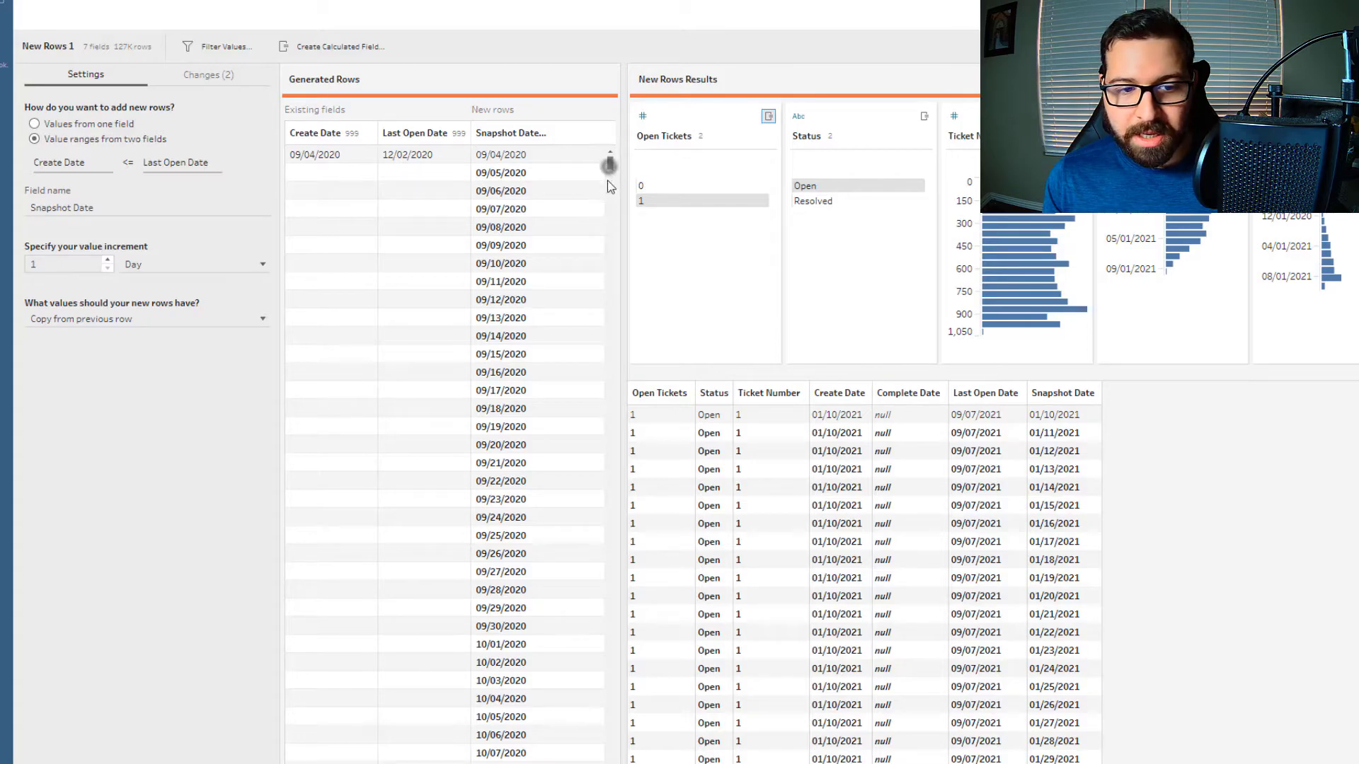
- Adjust the New Rows 1 results view to check ticket 1's daily Snapshot Date rows
mouse_move(609, 170)
mouse_down()
mouse_move(613, 282)
mouse_move(615, 154)
mouse_up()
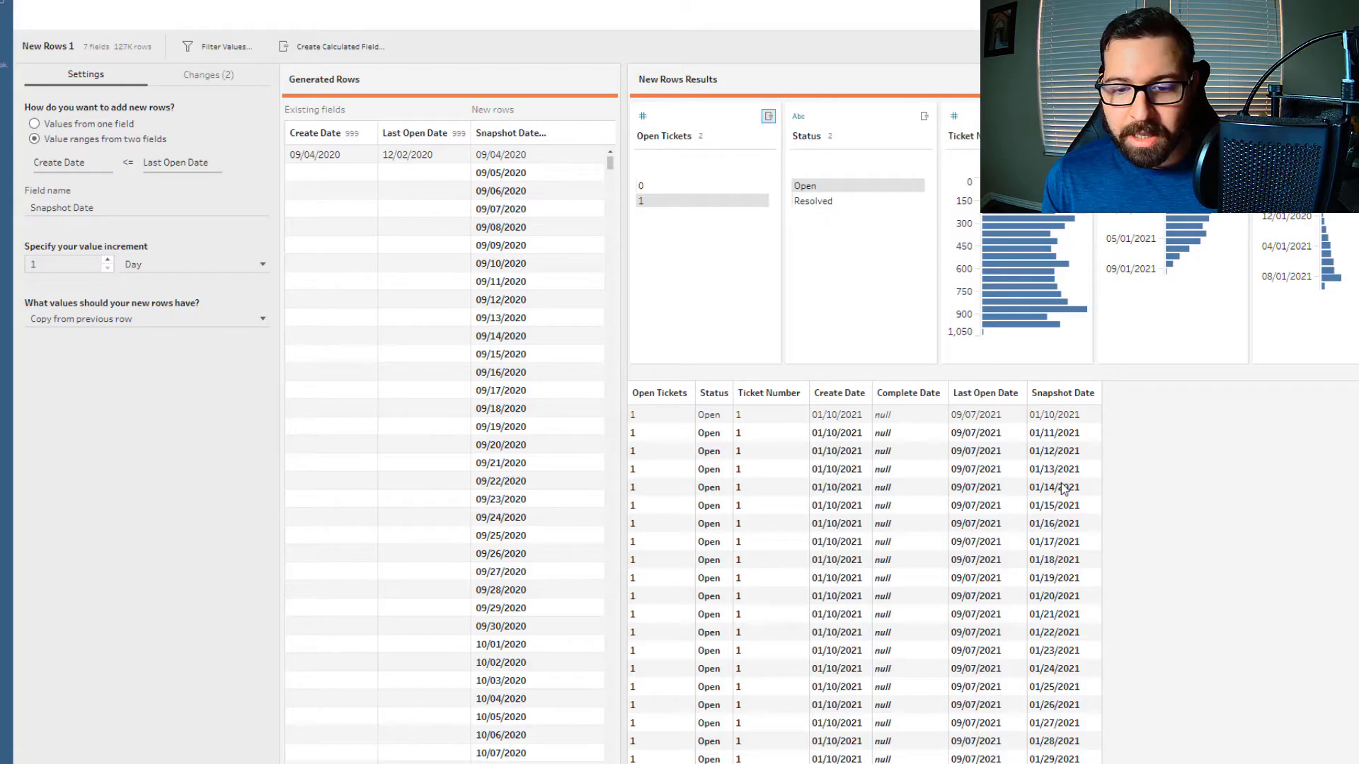
- Add an Aggregate step grouping by Snapshot Date with SUM of Open Tickets
click(414, 2)
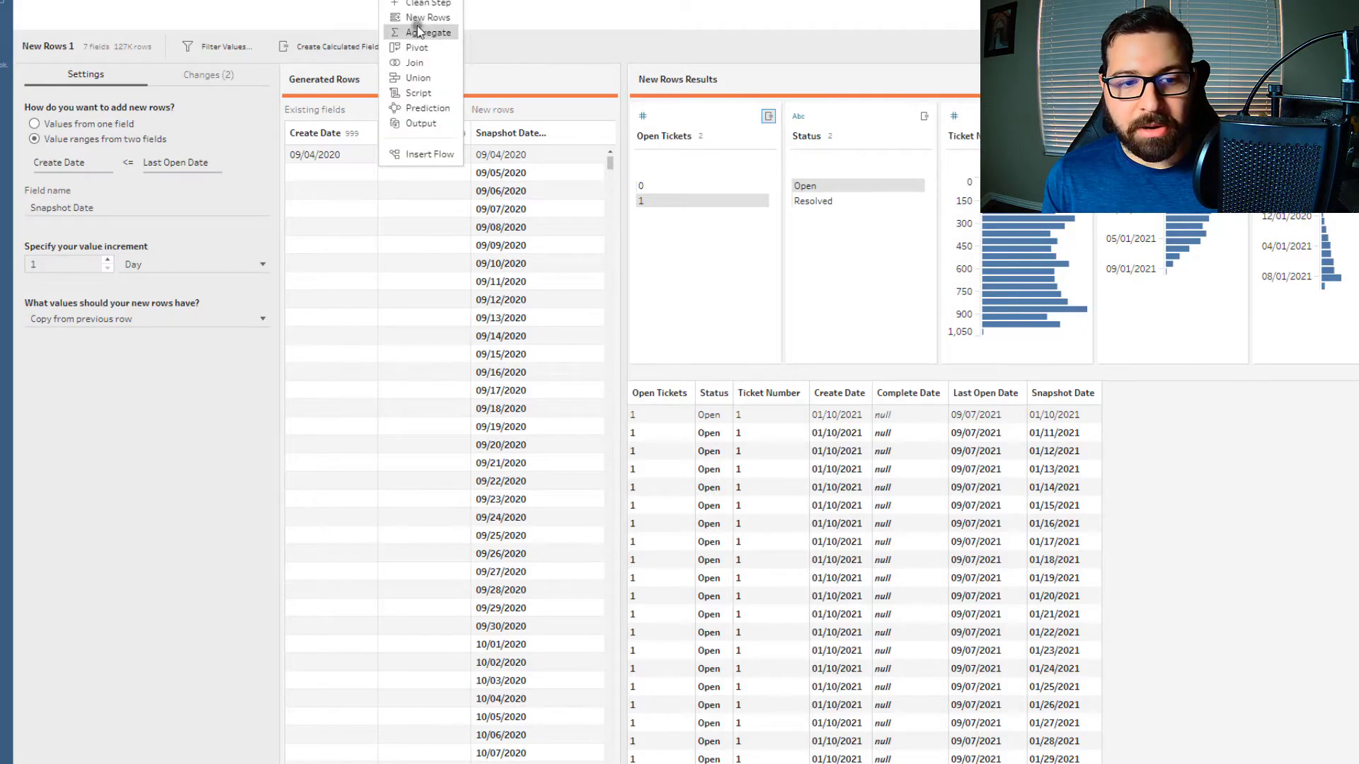
click(419, 31)
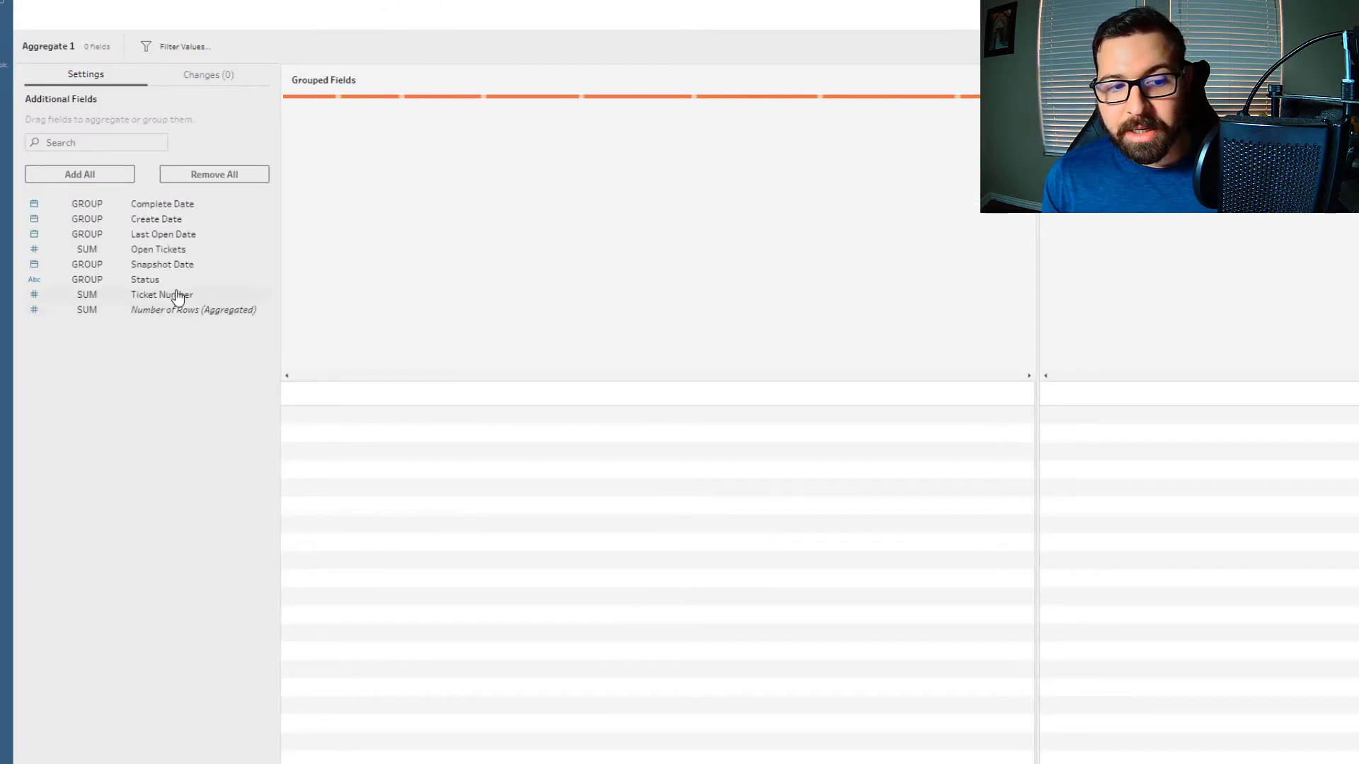
drag(167, 266, 397, 248)
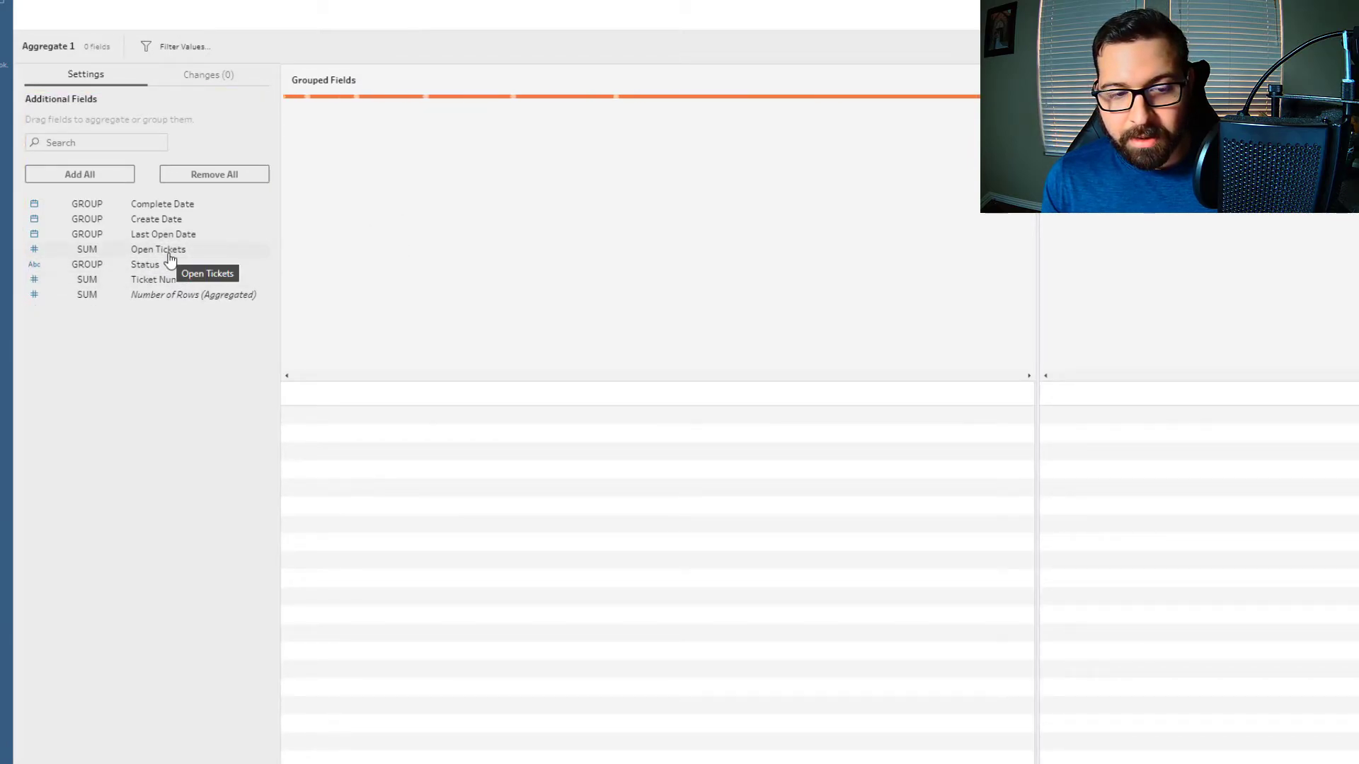
drag(167, 252, 1186, 234)
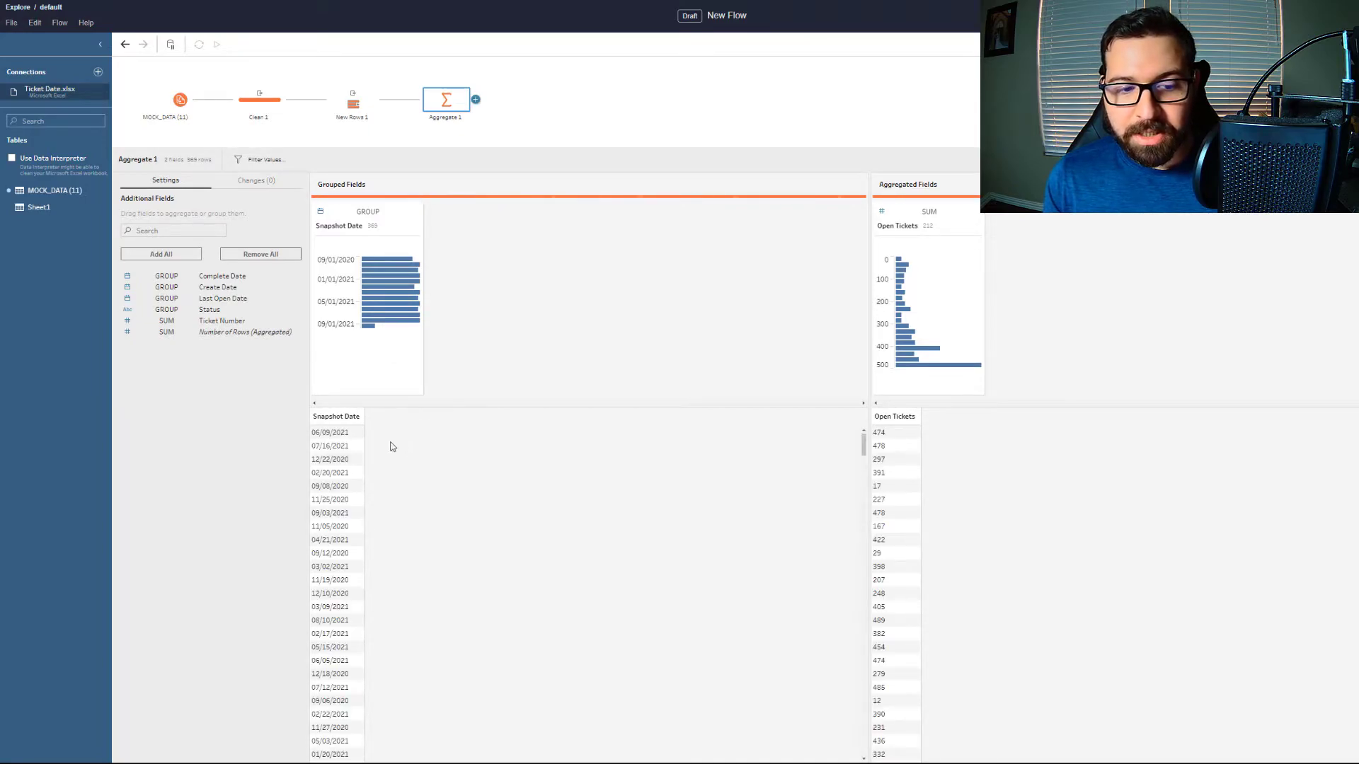
- Add a Clean step with Row ID defined as { ORDERBY [Snapshot Date] ASC: ROW_NUMBER() }
click(477, 101)
click(500, 125)
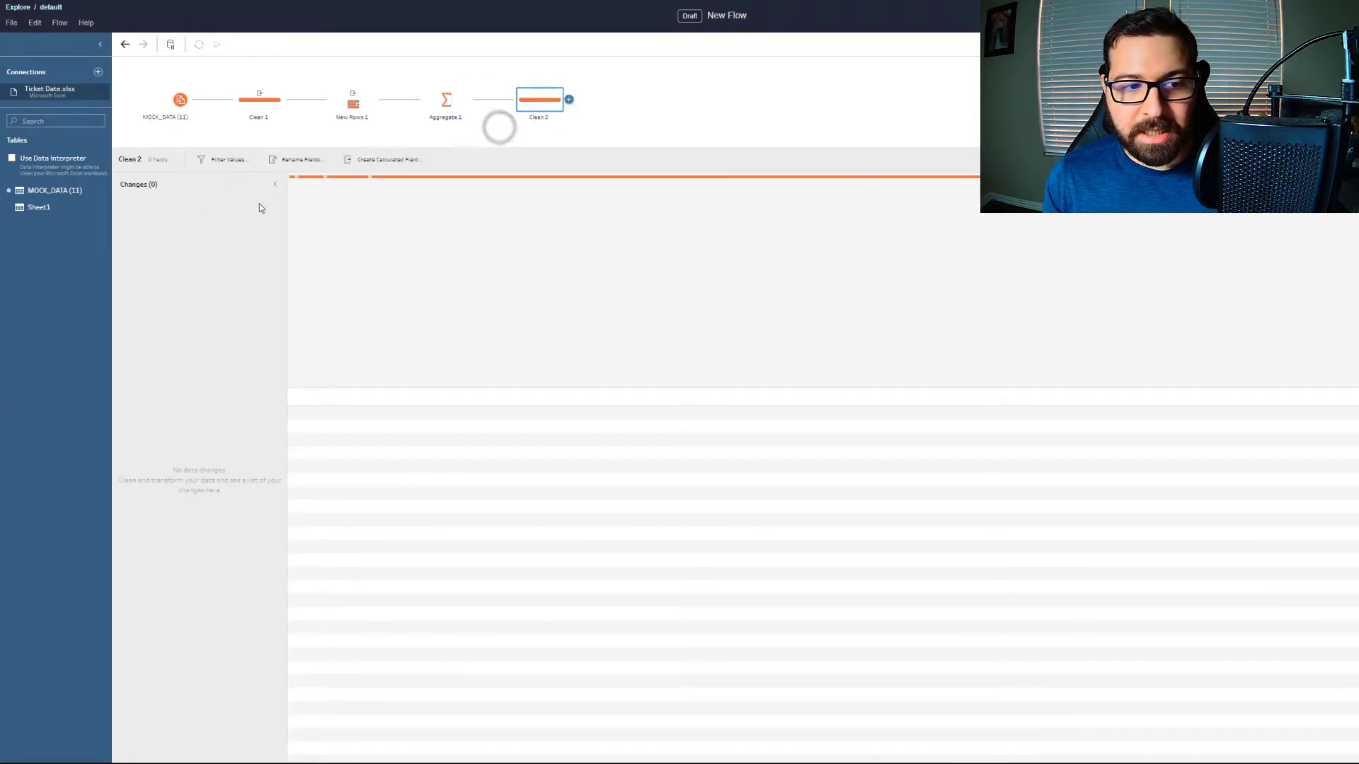
click(366, 163)
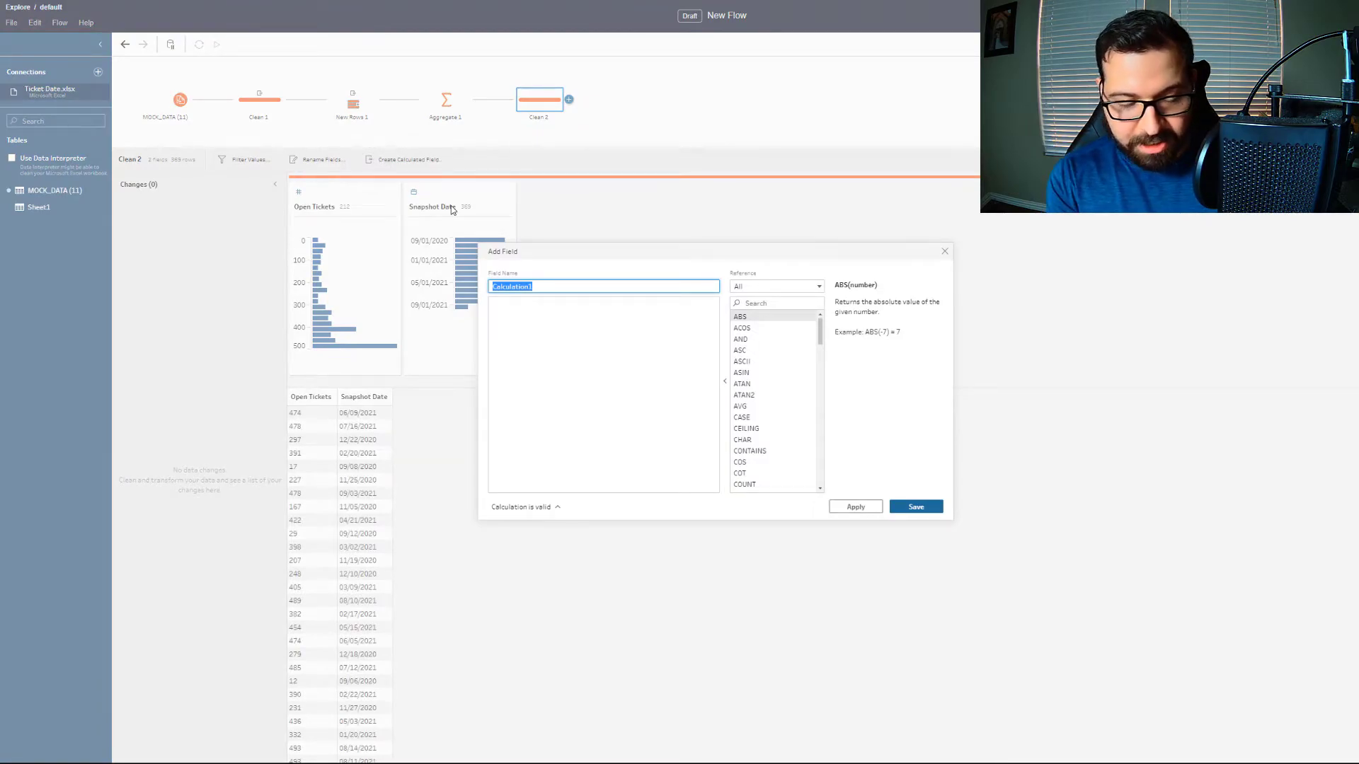
text(Row ID)
key(Tab)
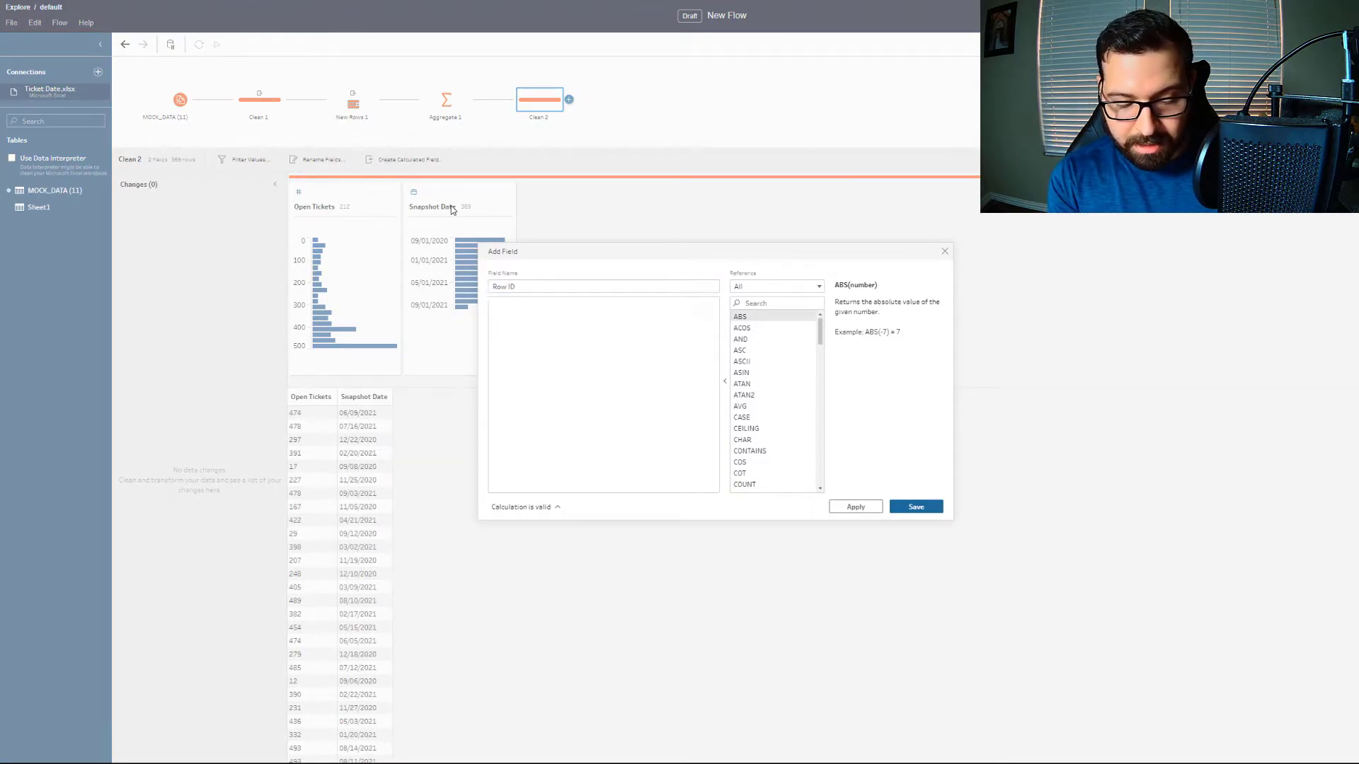
text({ ORDERBY )
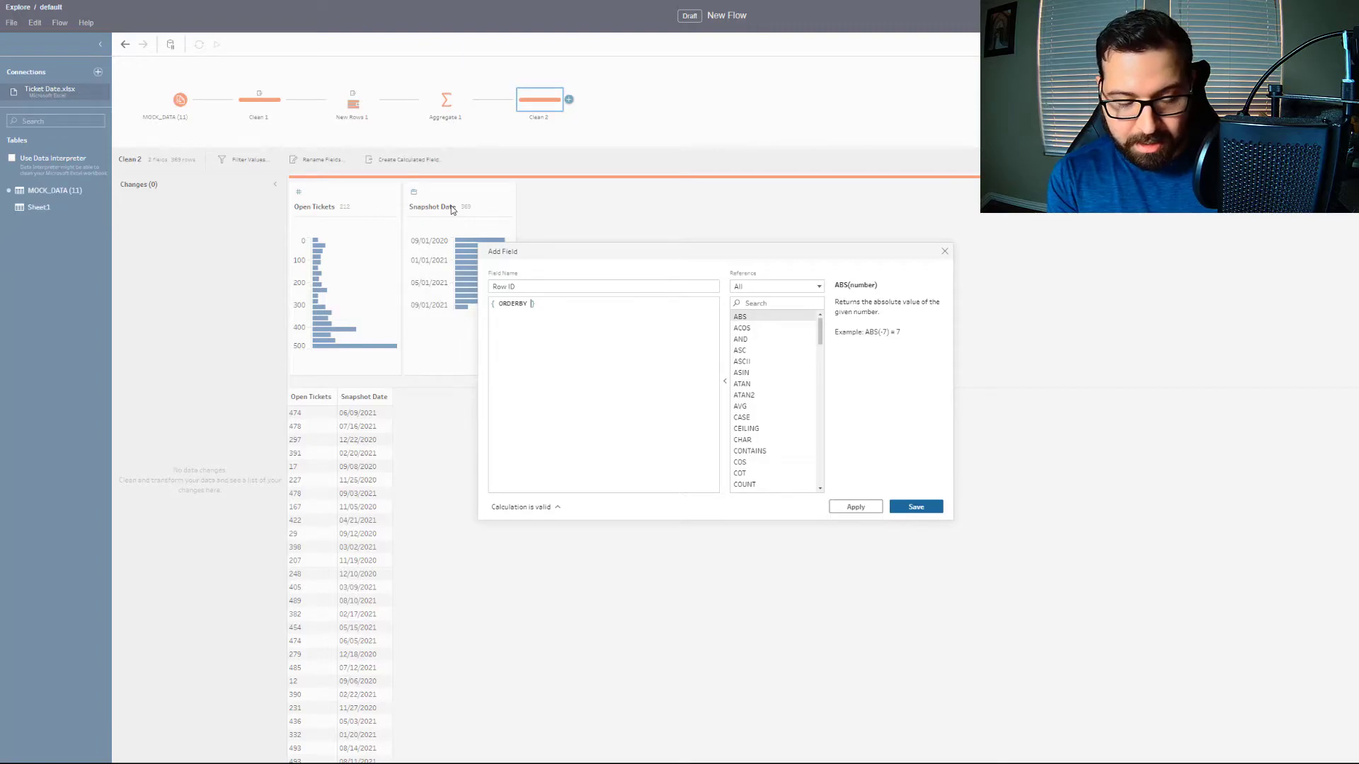
text([Snapshot Date])
key(Return)
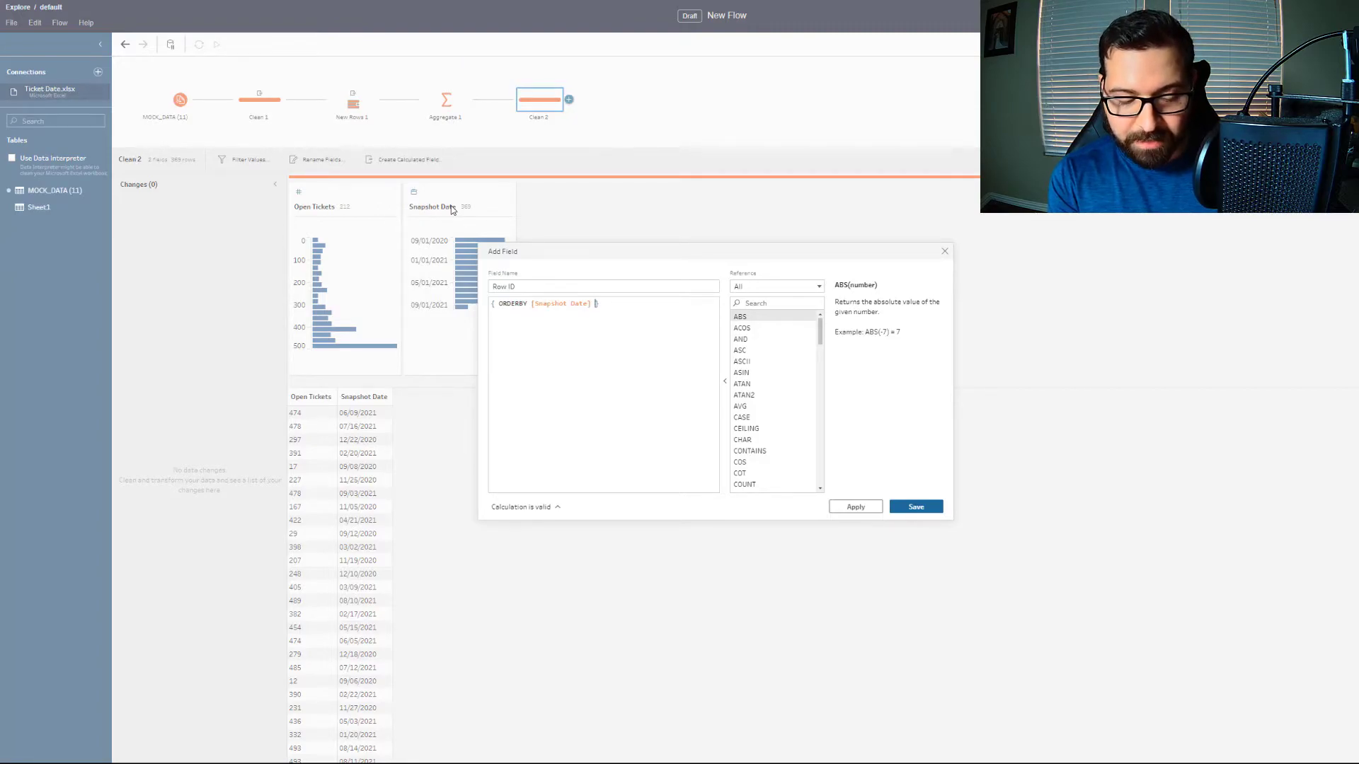
text(ASC: ROW_NUMBER())
key(Return)
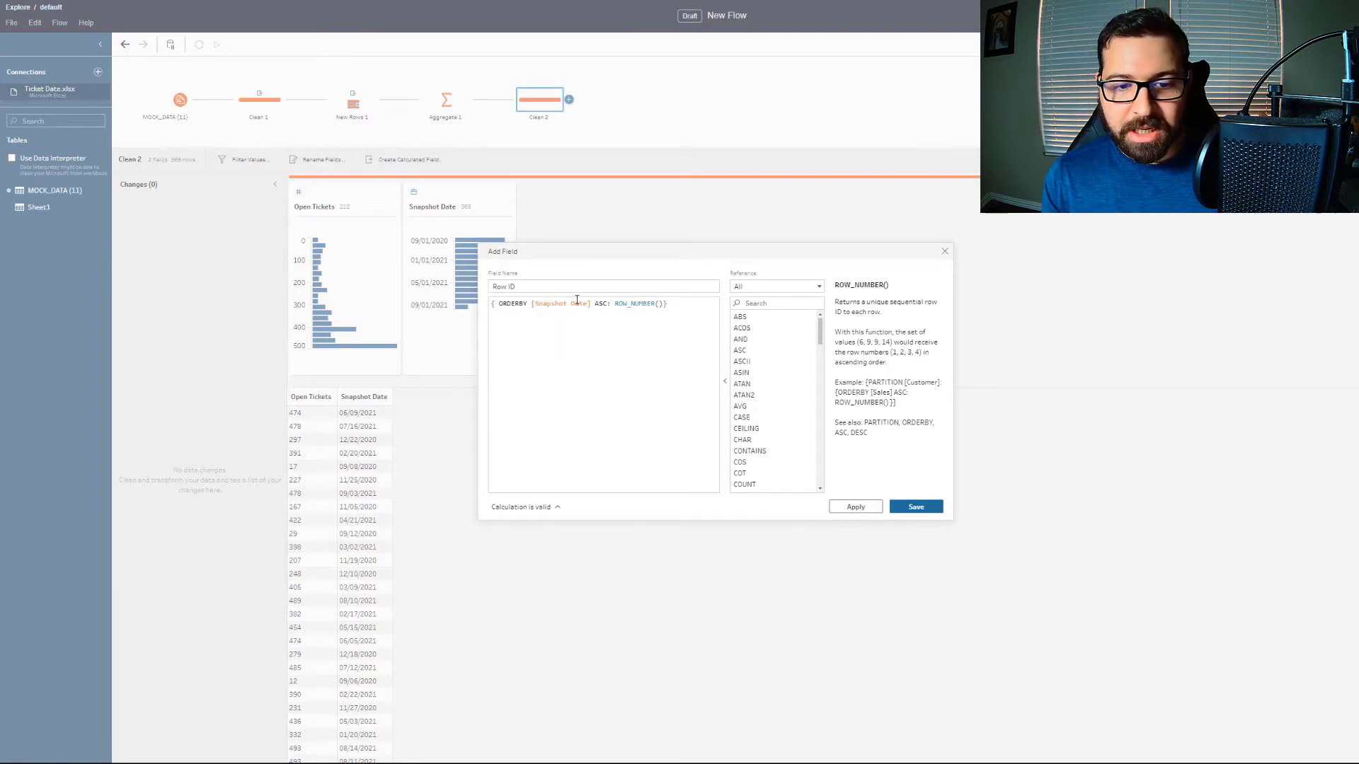
click(915, 506)
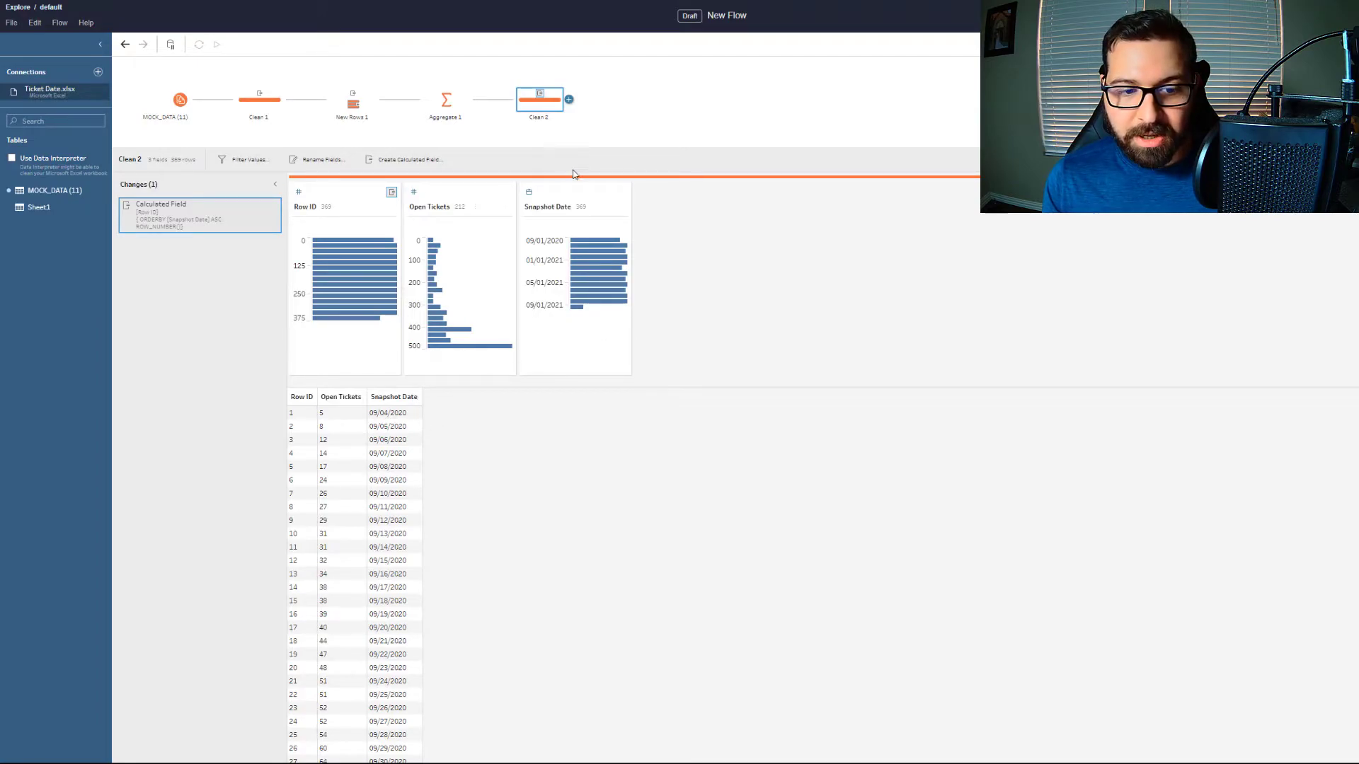
- Move Snapshot Date before Open Tickets, then verify rows run sequentially to Row ID 369 (09/07/2021, 478 tickets)
drag(564, 198, 409, 205)
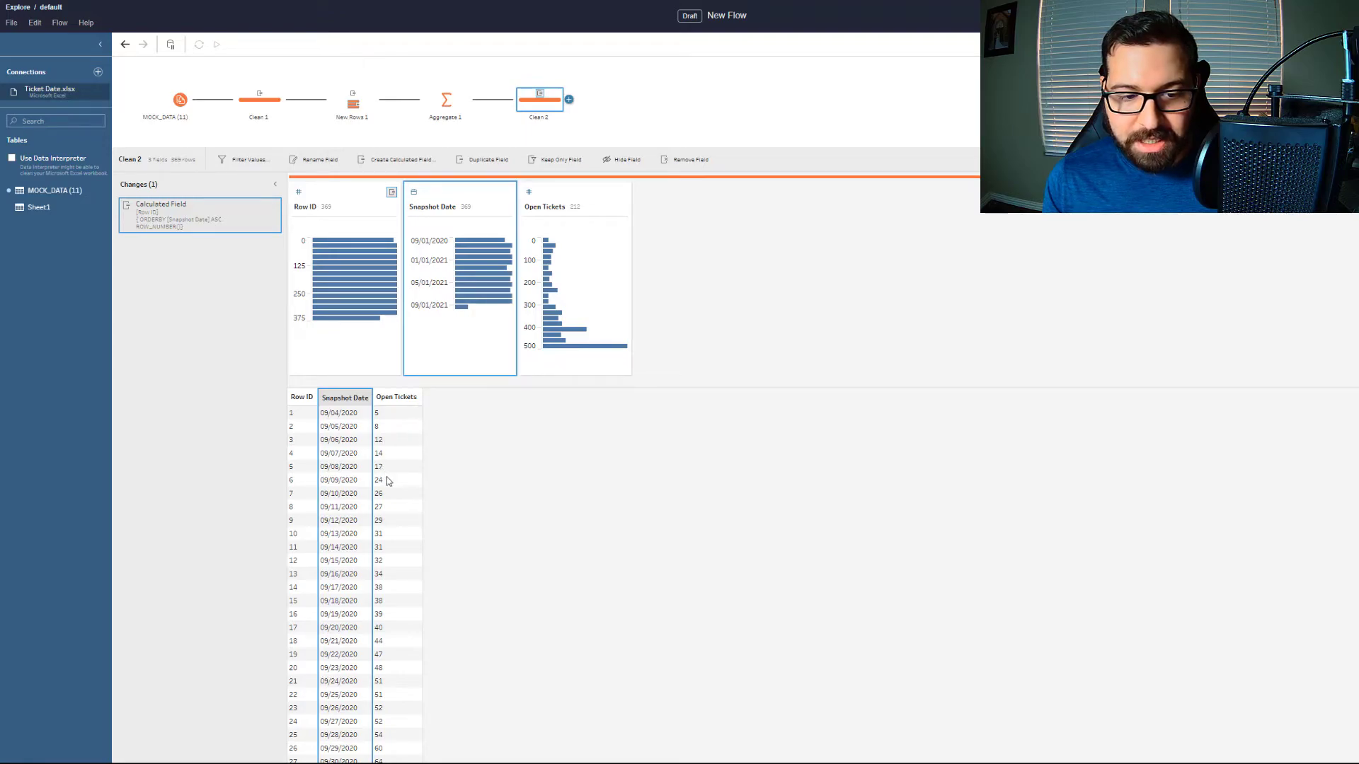
scroll(407, 510, down, 3)
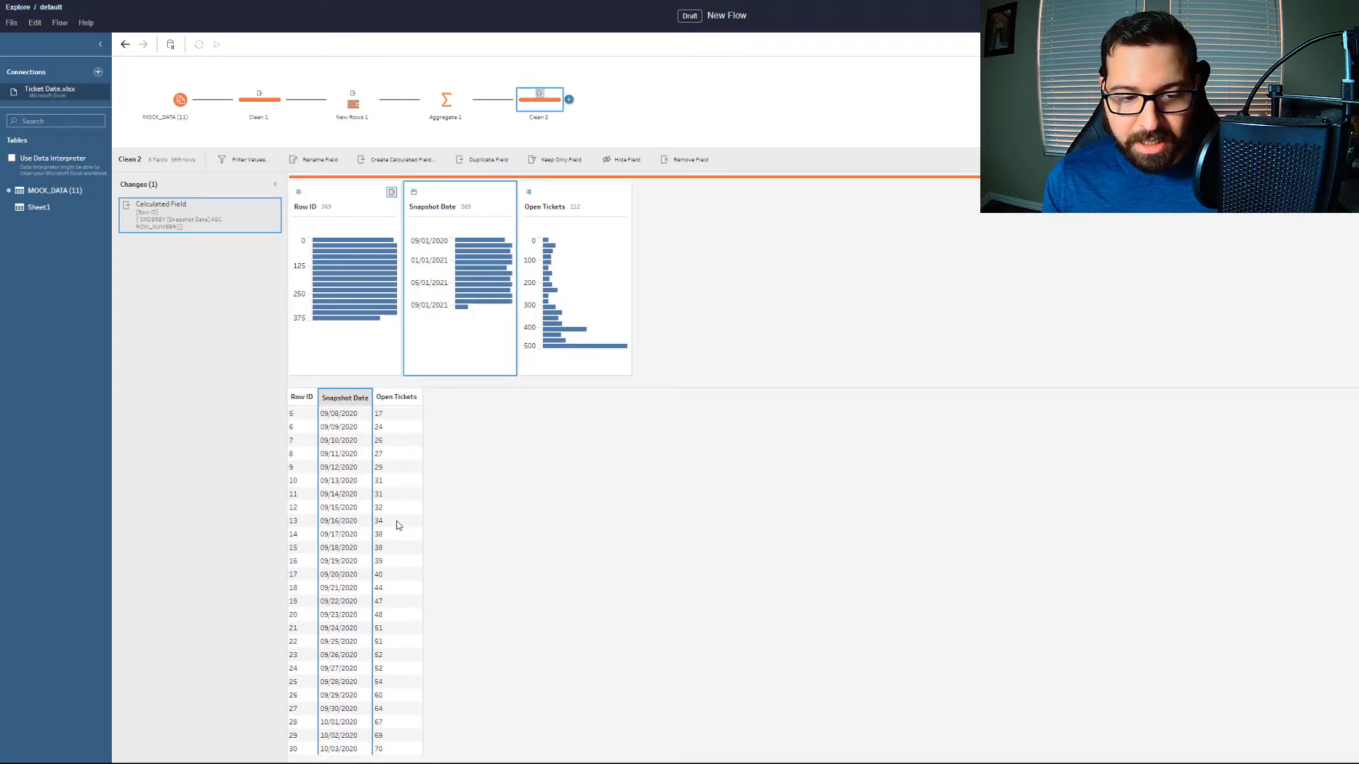
scroll(400, 548, down, 4)
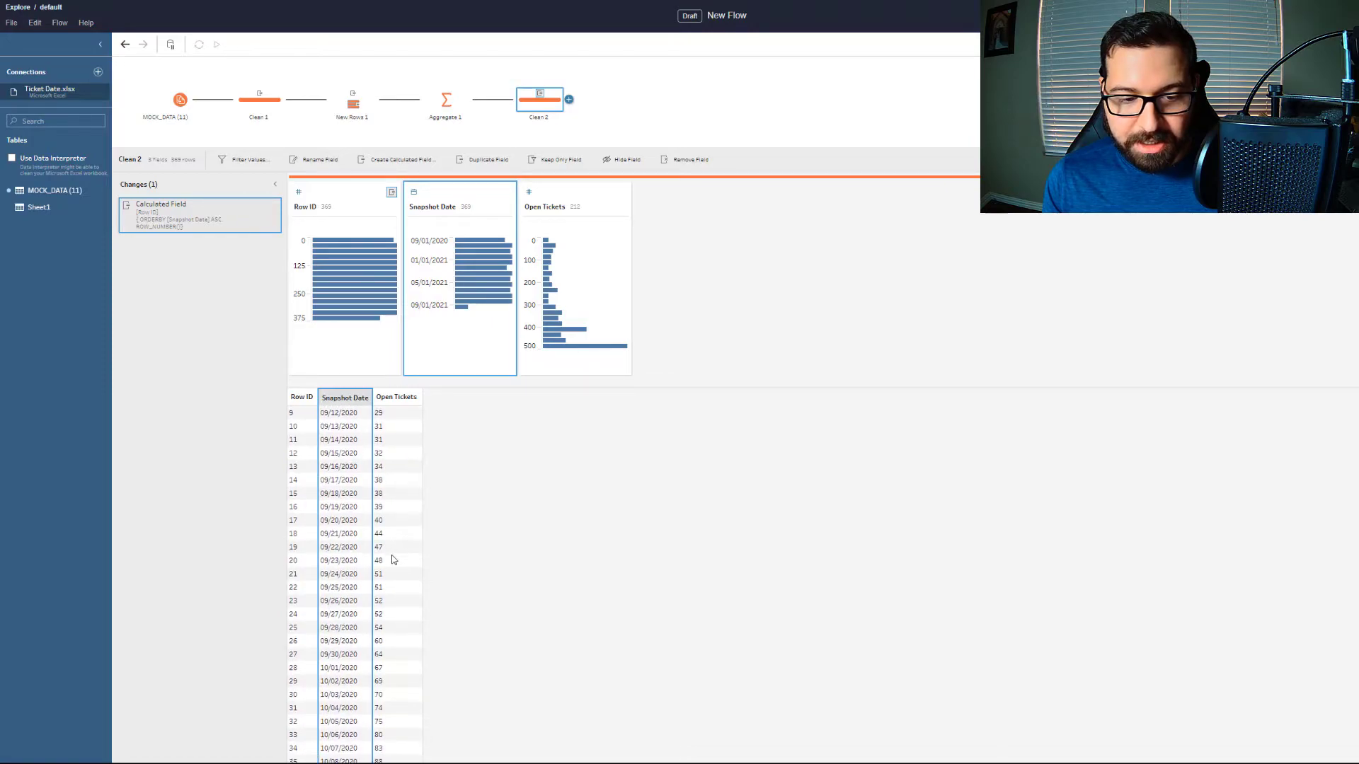
scroll(400, 548, down, 1)
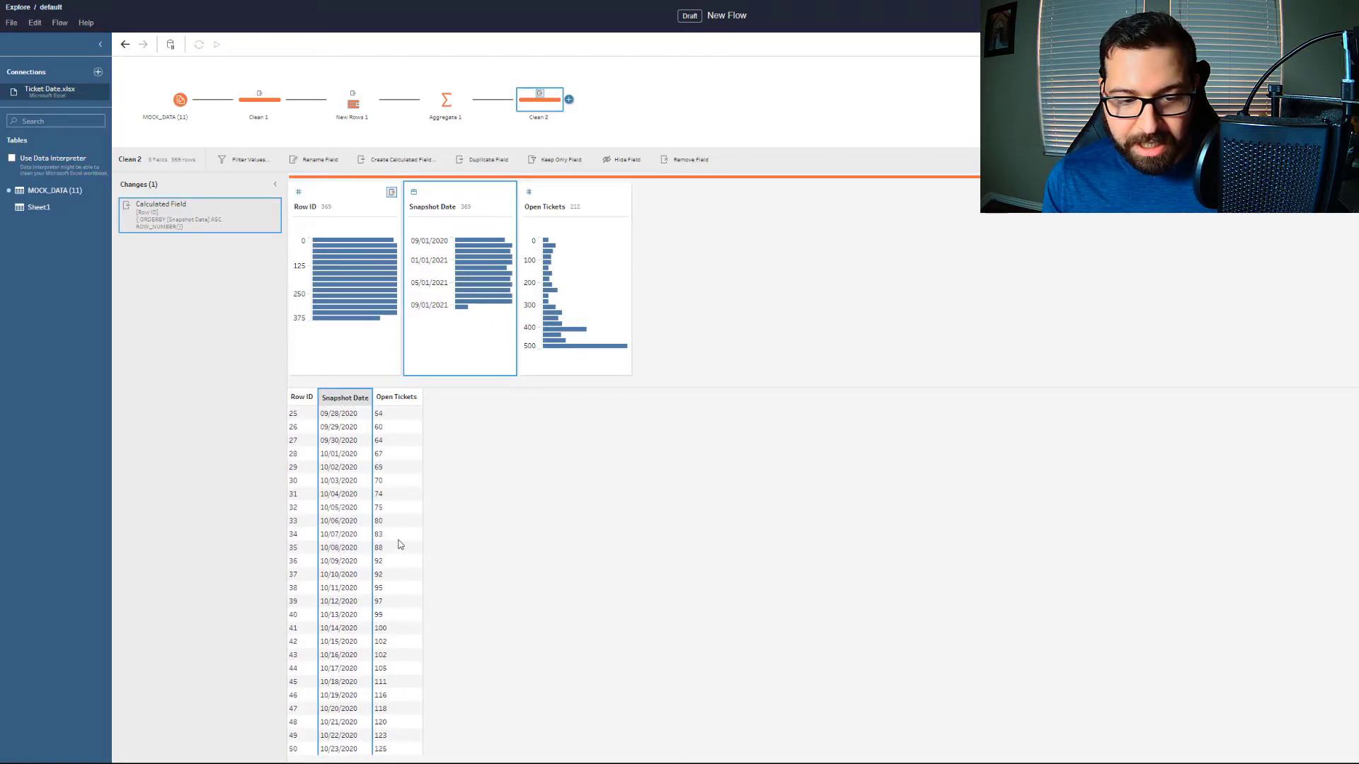
scroll(403, 556, down, 7)
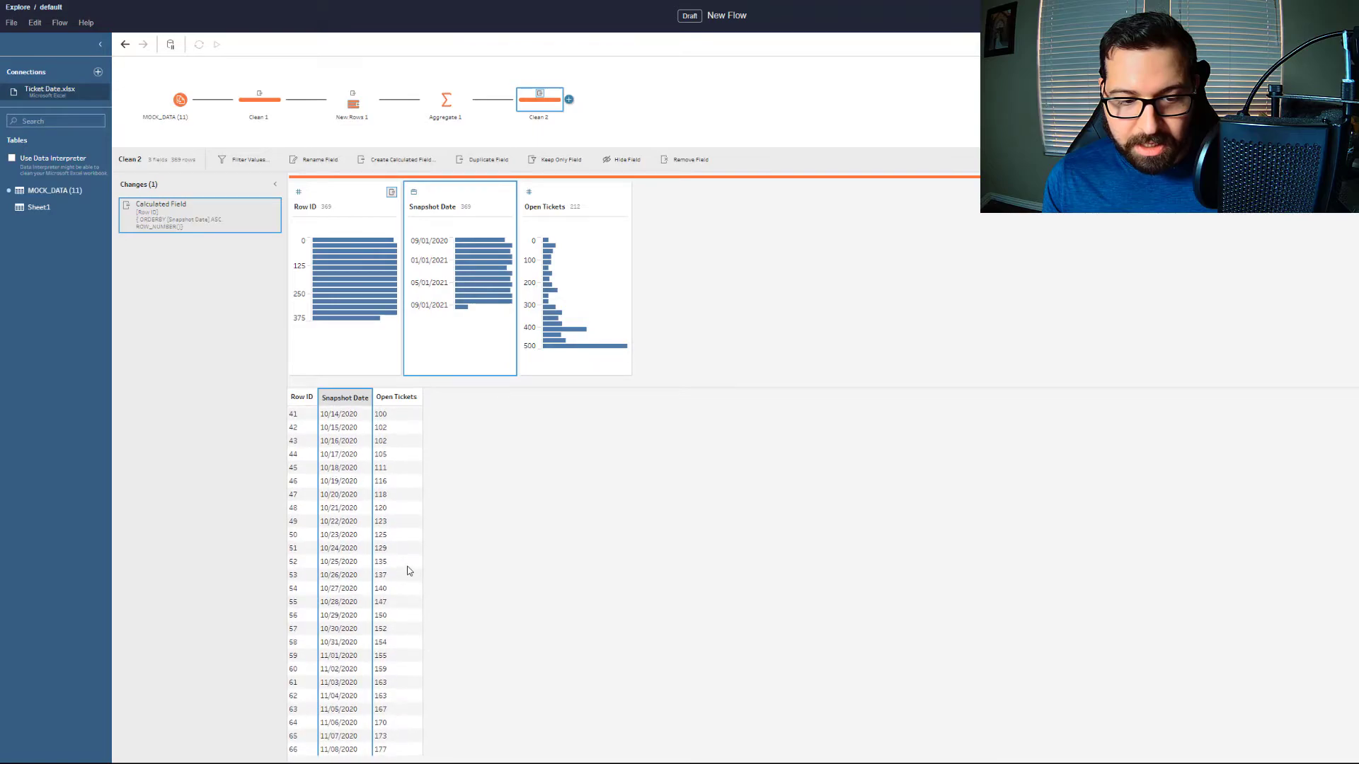
scroll(409, 571, down, 2)
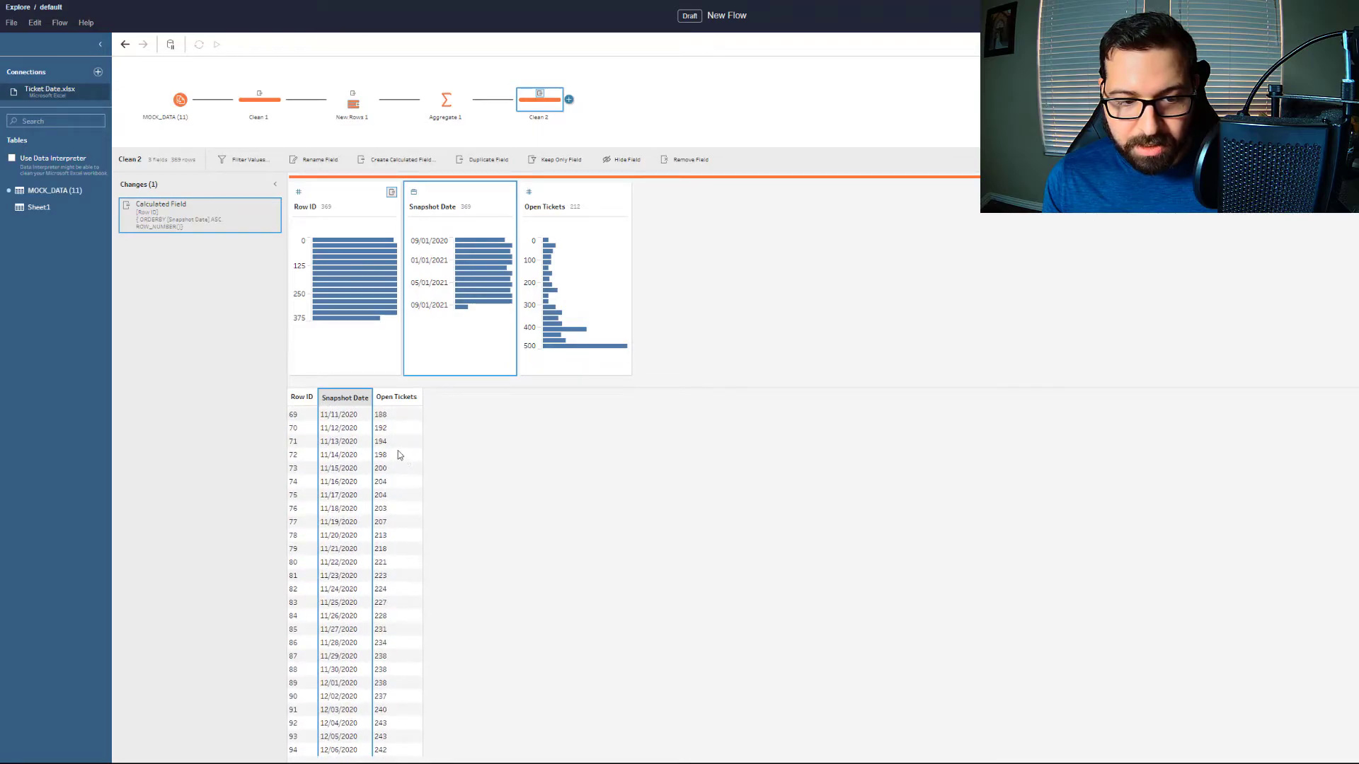
scroll(402, 467, down, 1)
scroll(407, 507, down, 2)
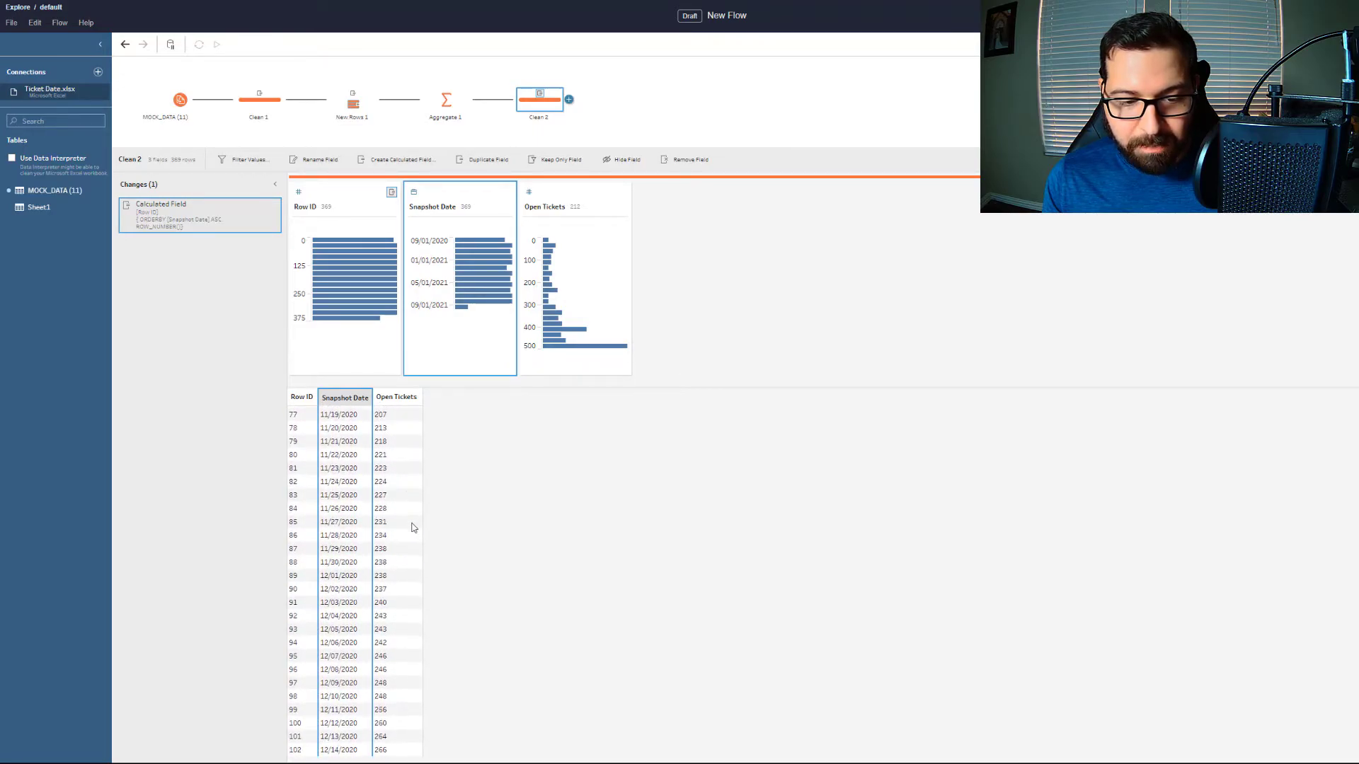
scroll(414, 574, down, 20)
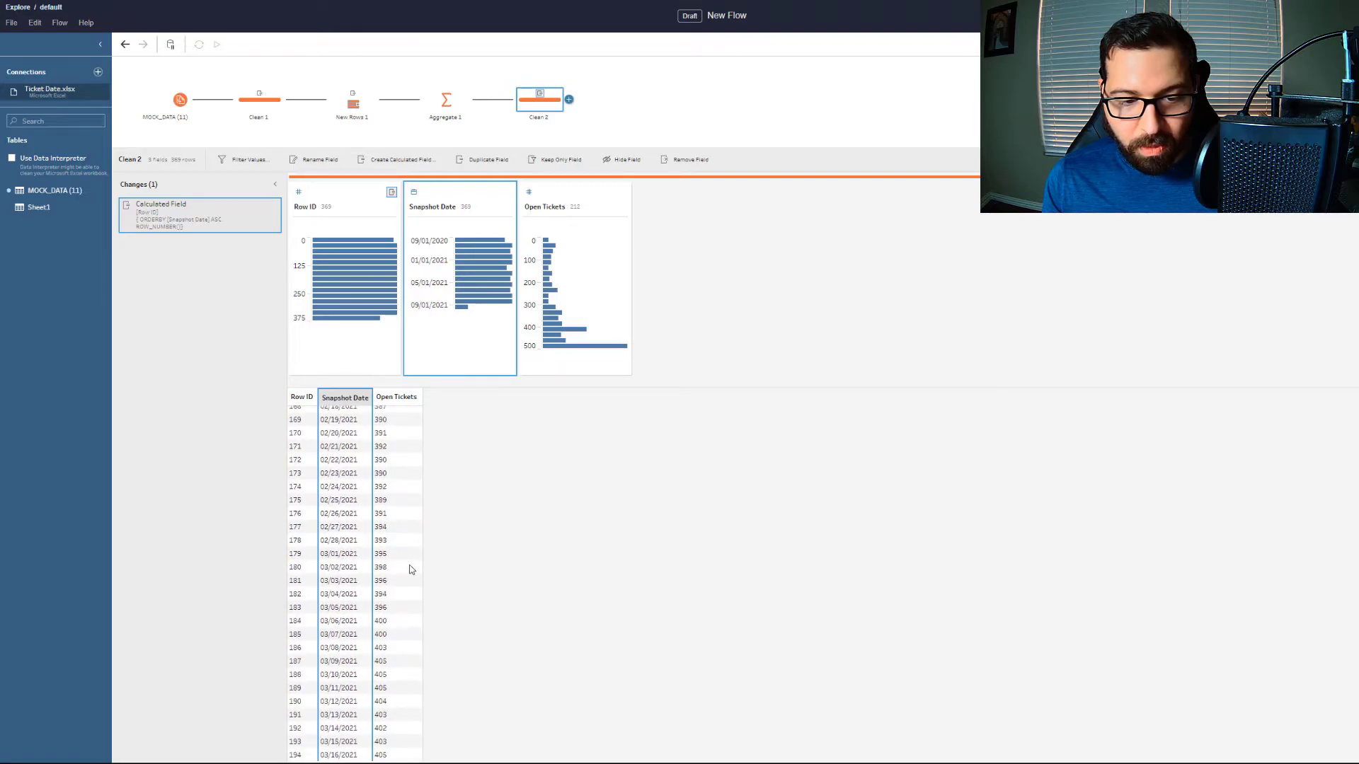
scroll(414, 571, down, 20)
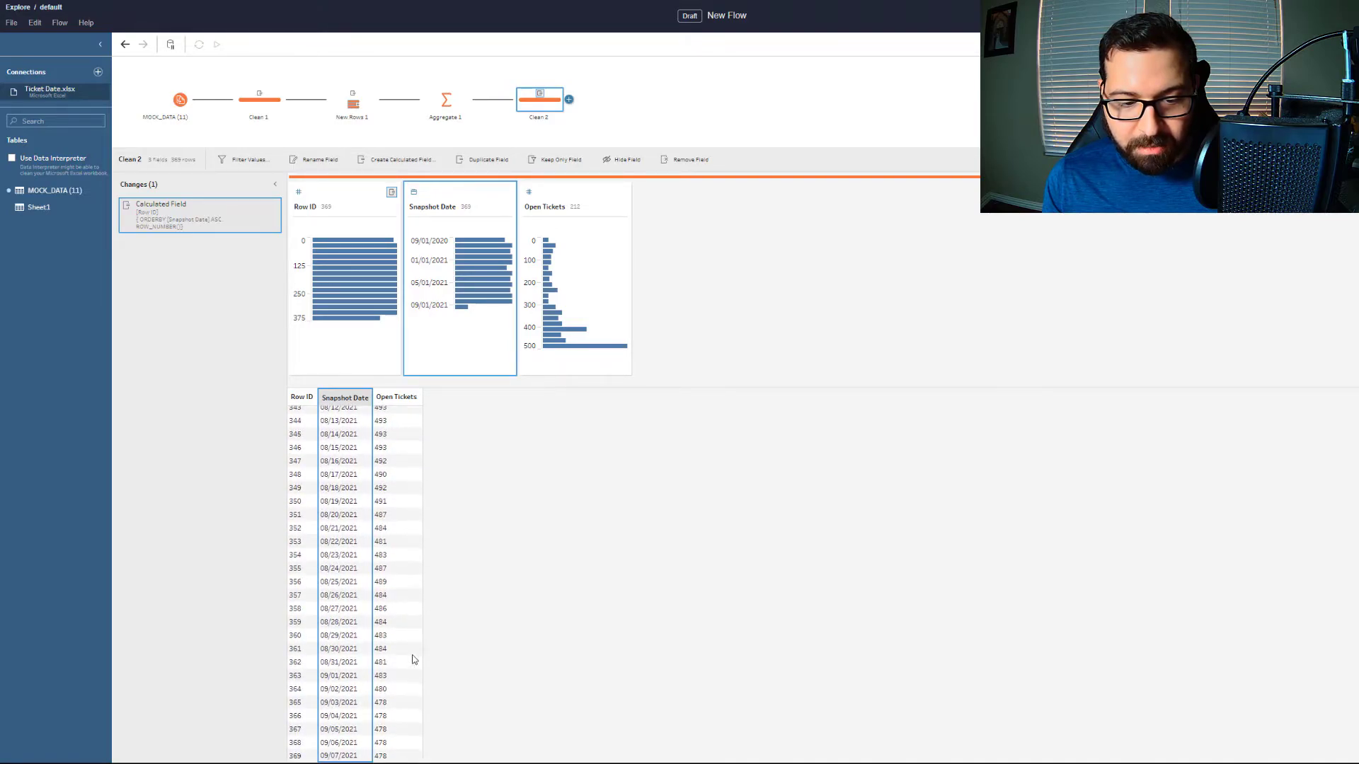
click(394, 755)
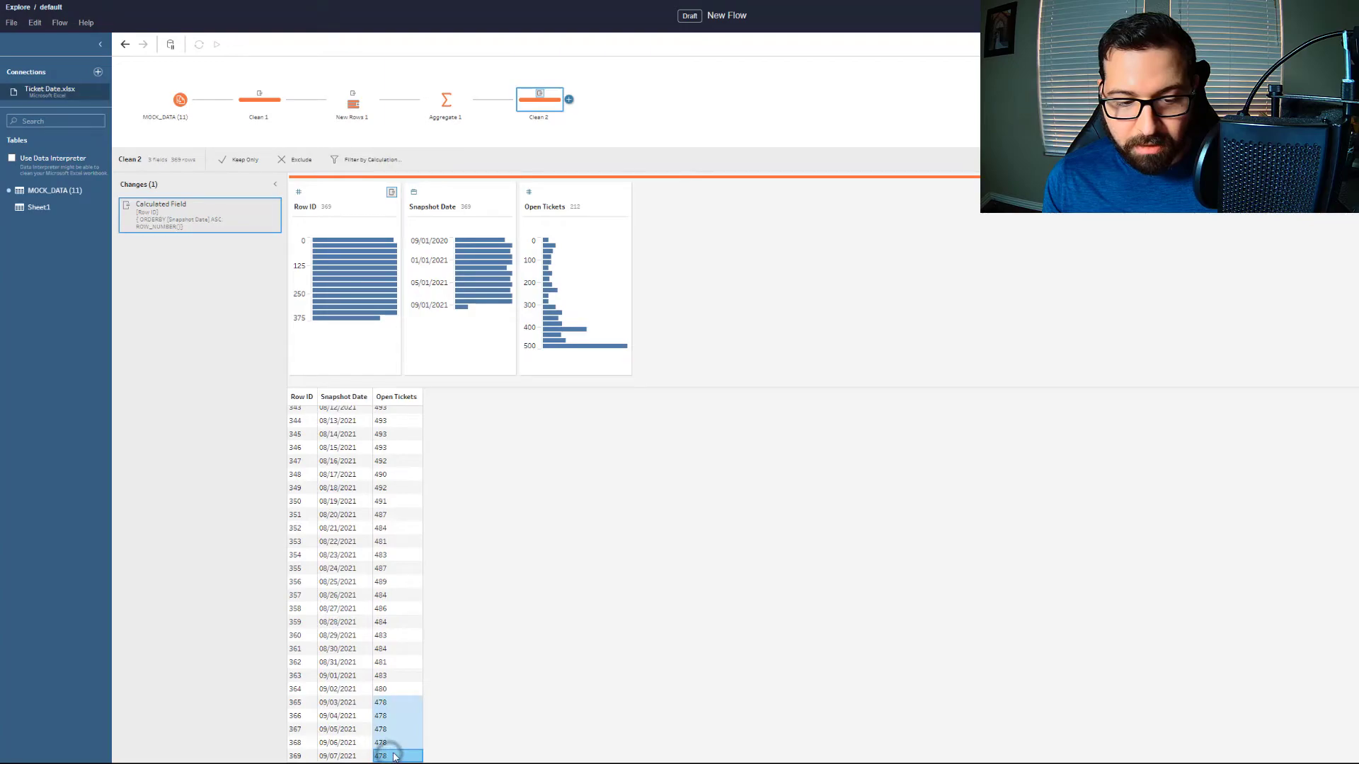